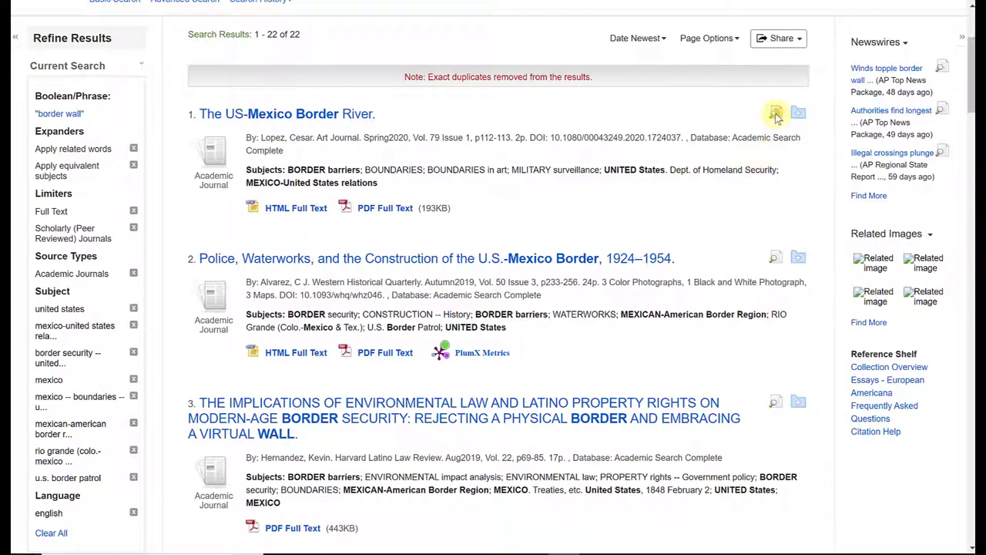
{"action": "mouse_move", "coordinate": [776, 115]}
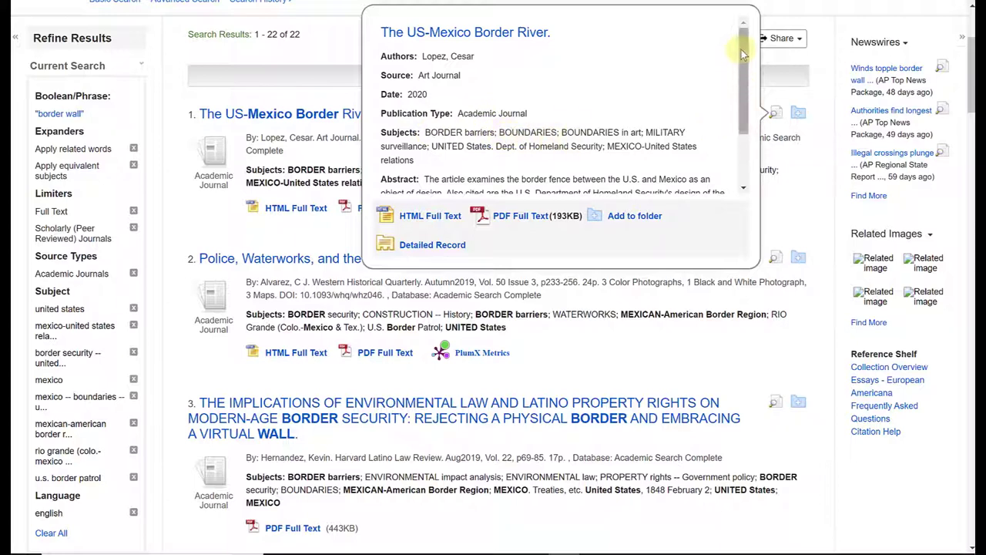
{"action": "left_click_drag", "start_coordinate": [742, 49], "coordinate": [743, 95]}
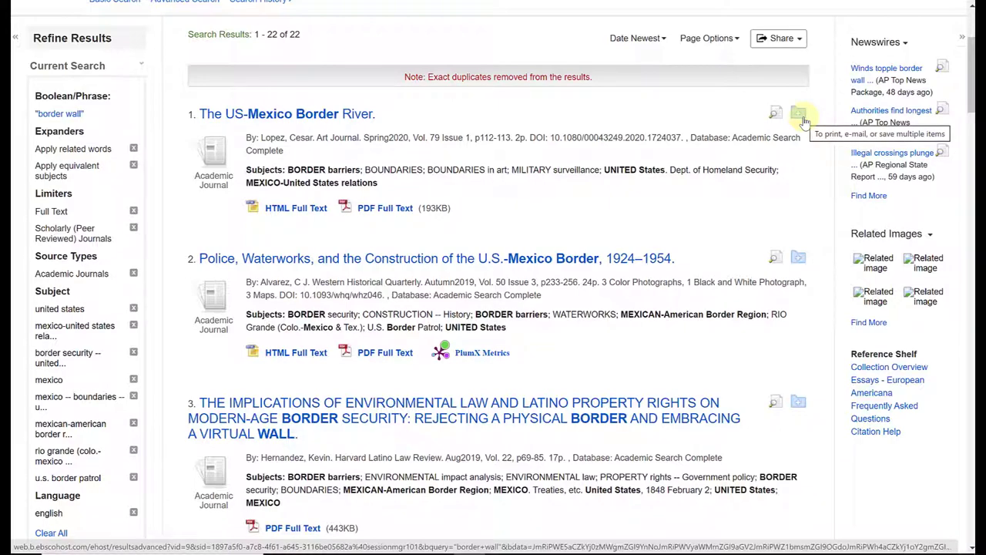
{"action": "scroll", "coordinate": [510, 143], "scroll_direction": "down", "scroll_amount": 1}
{"action": "scroll", "coordinate": [512, 139], "scroll_direction": "down", "scroll_amount": 2}
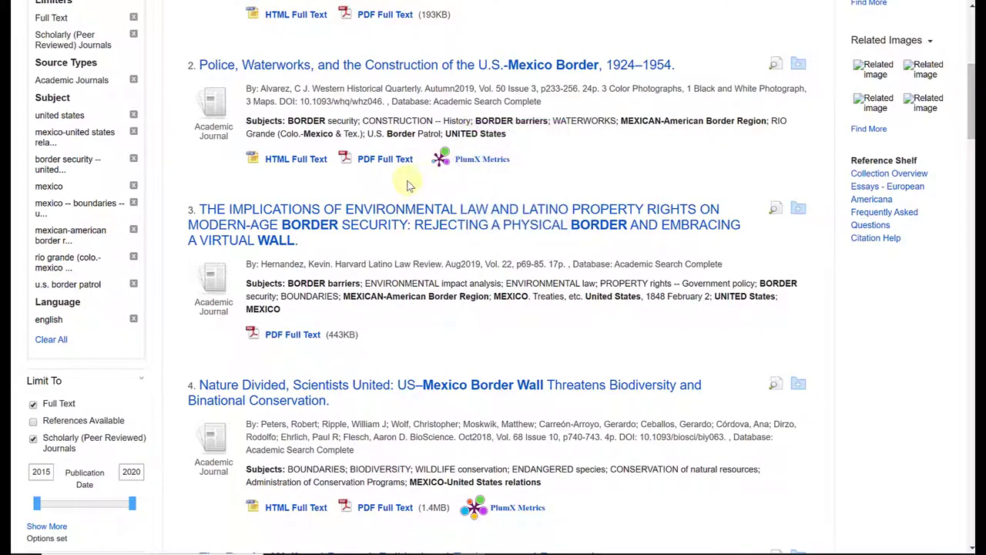
{"action": "scroll", "coordinate": [408, 185], "scroll_direction": "down", "scroll_amount": 4}
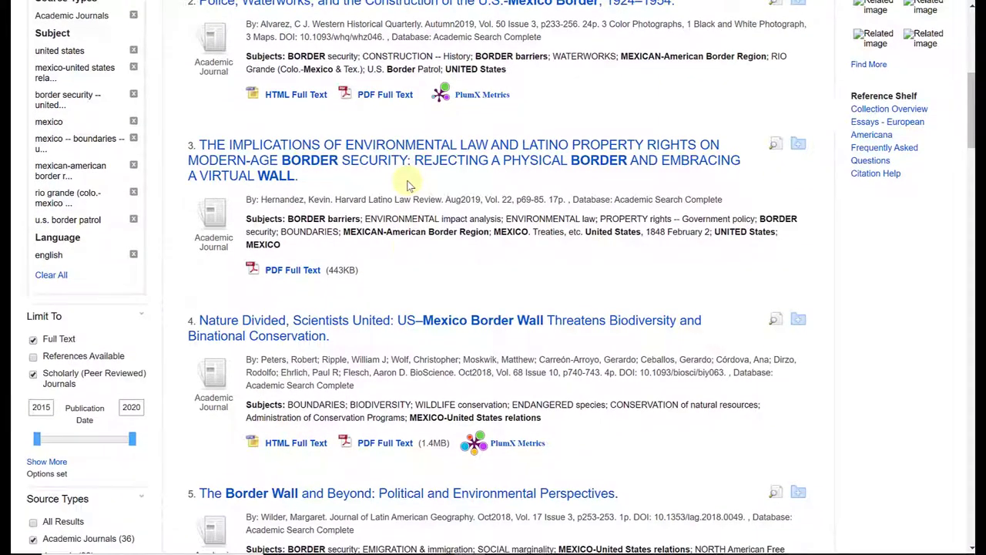
{"action": "scroll", "coordinate": [409, 181], "scroll_direction": "up", "scroll_amount": 2}
{"action": "scroll", "coordinate": [408, 181], "scroll_direction": "up", "scroll_amount": 3}
{"action": "mouse_move", "coordinate": [453, 231]}
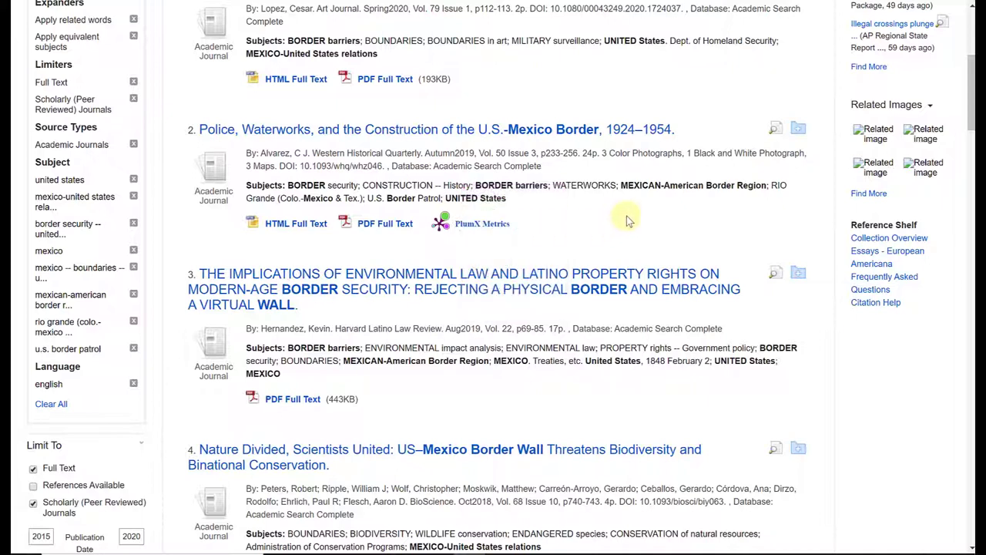
{"action": "scroll", "coordinate": [578, 222], "scroll_direction": "down", "scroll_amount": 1}
{"action": "scroll", "coordinate": [580, 222], "scroll_direction": "down", "scroll_amount": 1}
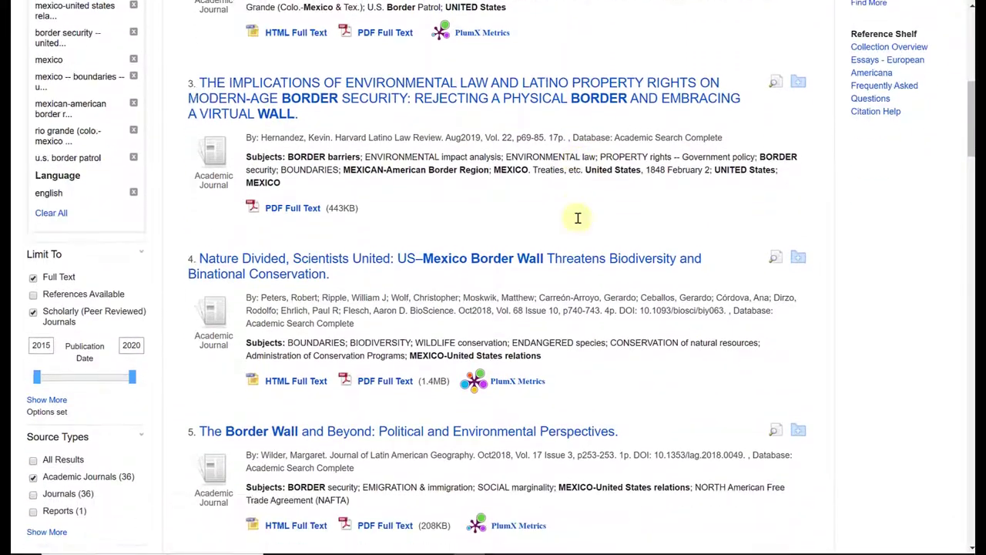
{"action": "scroll", "coordinate": [580, 222], "scroll_direction": "up", "scroll_amount": 3}
{"action": "scroll", "coordinate": [570, 221], "scroll_direction": "down", "scroll_amount": 1}
{"action": "scroll", "coordinate": [576, 216], "scroll_direction": "up", "scroll_amount": 1}
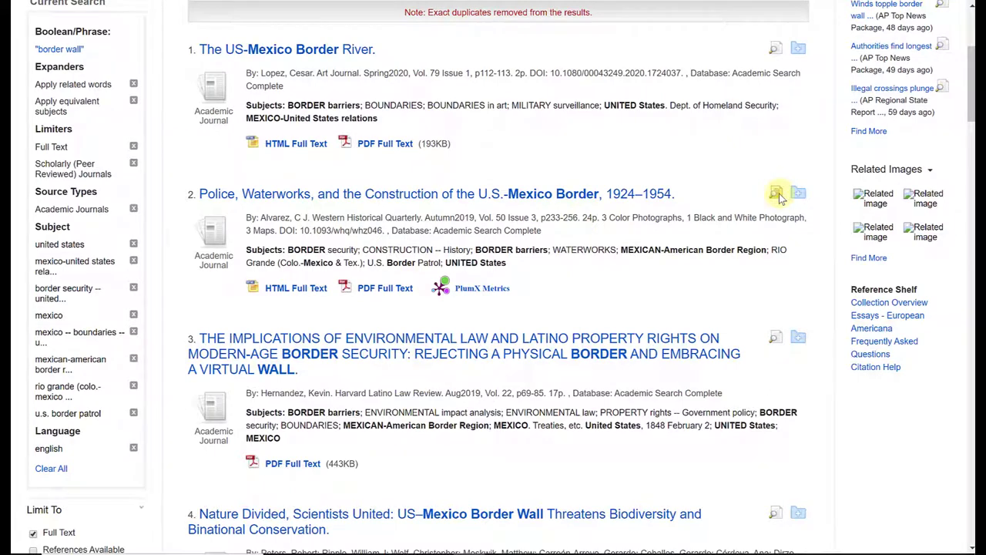
{"action": "mouse_move", "coordinate": [778, 198]}
{"action": "scroll", "coordinate": [709, 197], "scroll_direction": "down", "scroll_amount": 3}
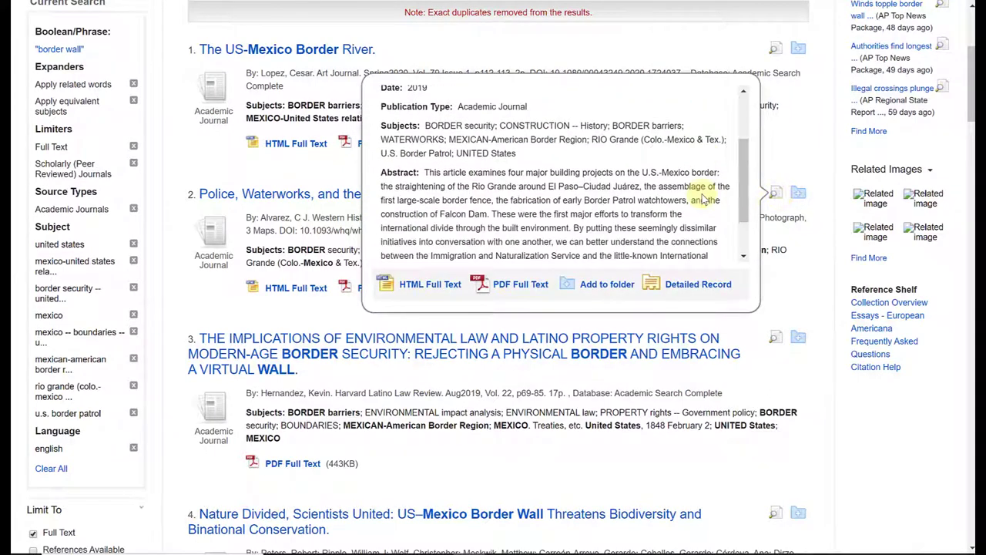
{"action": "scroll", "coordinate": [703, 198], "scroll_direction": "up", "scroll_amount": 3}
{"action": "scroll", "coordinate": [703, 199], "scroll_direction": "down", "scroll_amount": 3}
{"action": "scroll", "coordinate": [705, 202], "scroll_direction": "up", "scroll_amount": 3}
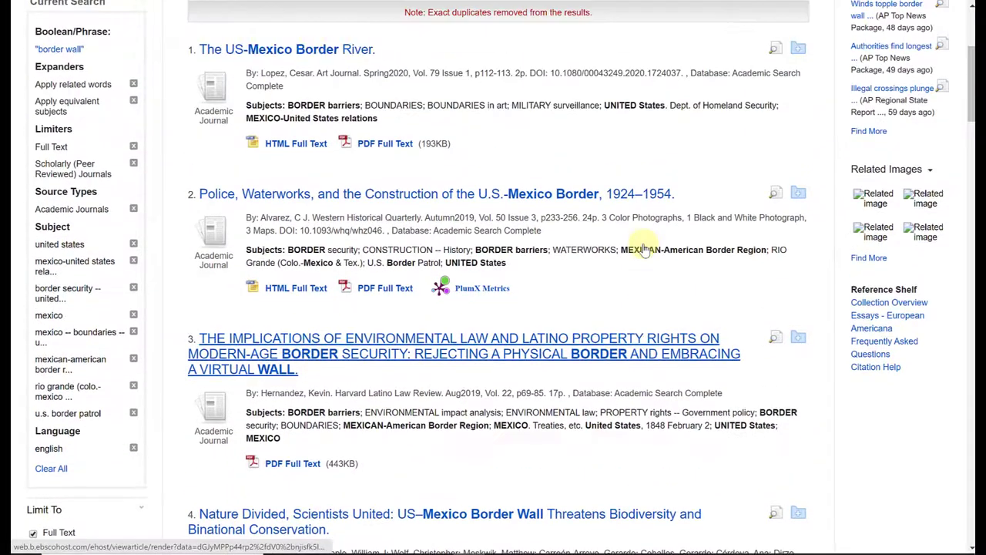
{"action": "scroll", "coordinate": [628, 235], "scroll_direction": "up", "scroll_amount": 2}
{"action": "scroll", "coordinate": [613, 247], "scroll_direction": "down", "scroll_amount": 1}
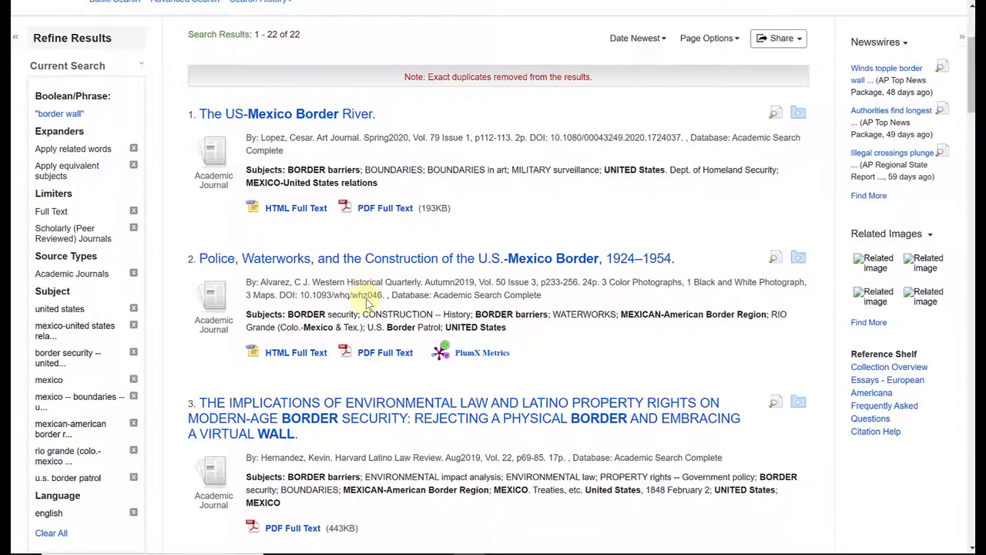
{"action": "scroll", "coordinate": [362, 301], "scroll_direction": "down", "scroll_amount": 1}
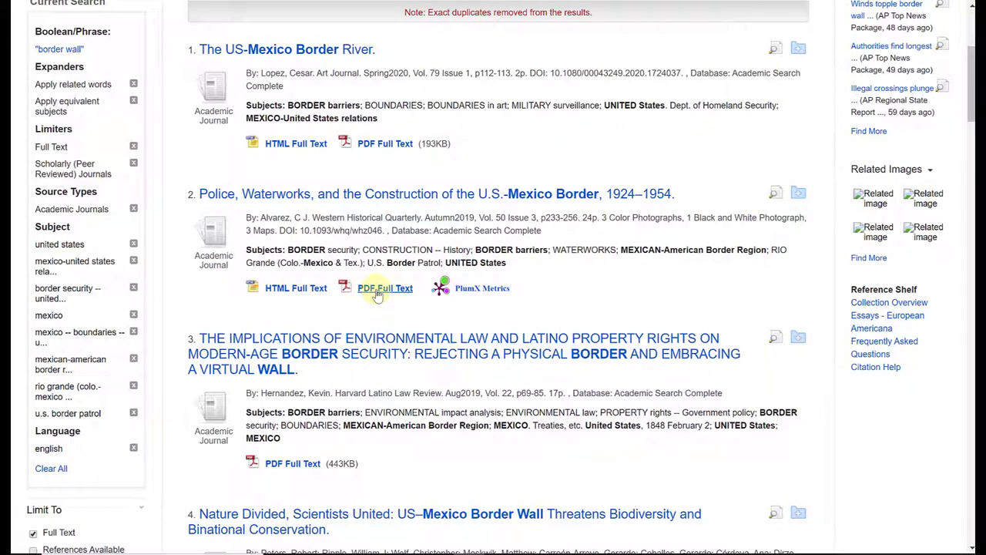
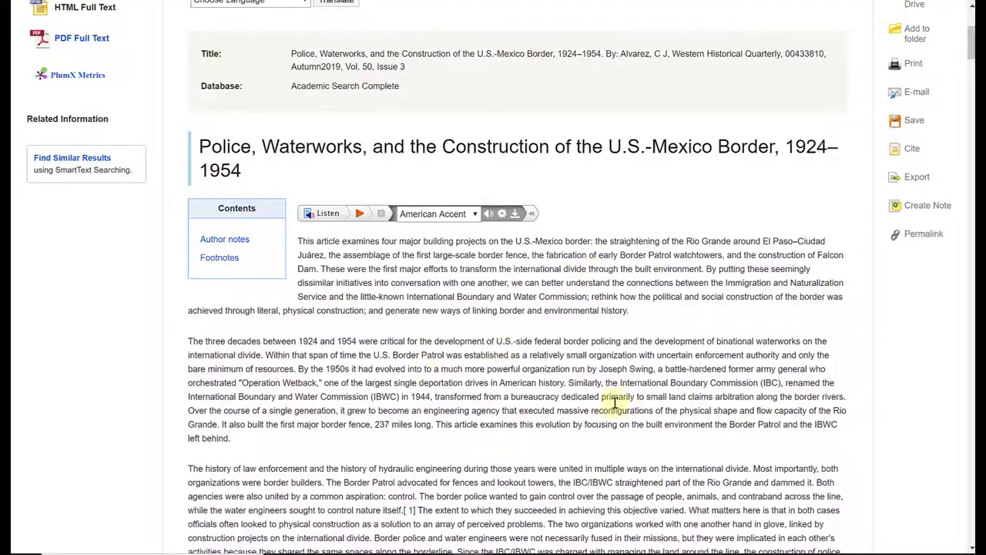
Skim the article's HTML text down to its endnotes, then open its PDF Full Text.
{"action": "scroll", "coordinate": [615, 403], "scroll_direction": "down", "scroll_amount": 5}
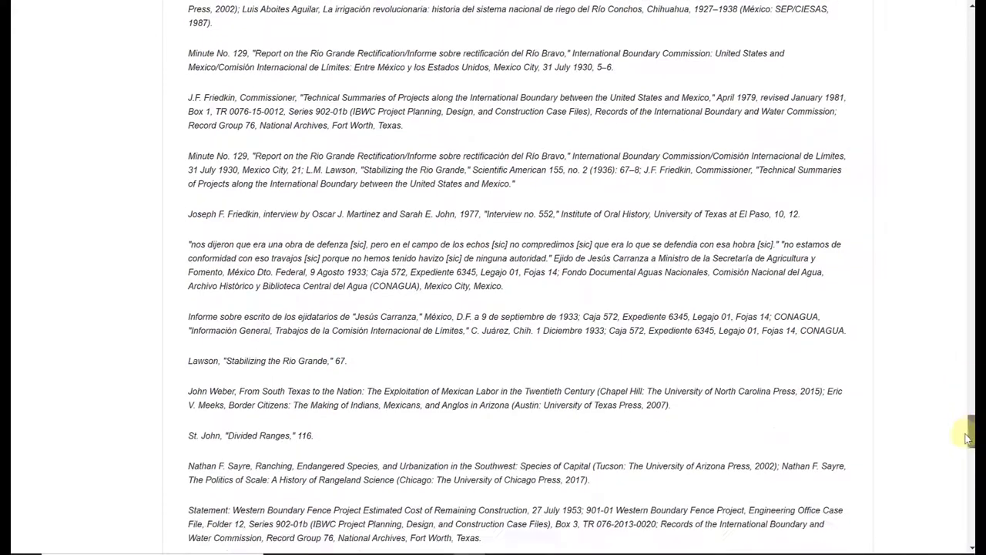
{"action": "scroll", "coordinate": [964, 466], "scroll_direction": "down", "scroll_amount": 4}
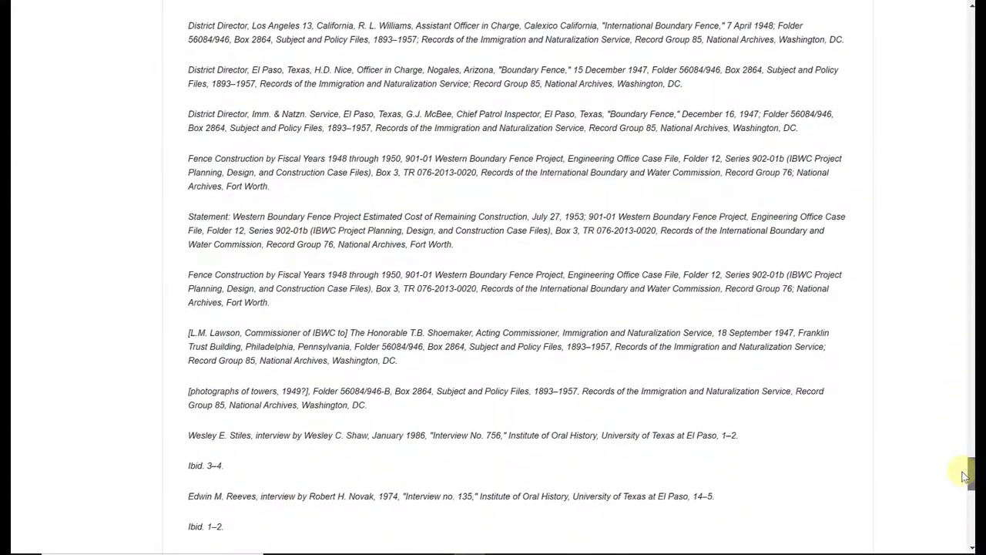
{"action": "left_click_drag", "start_coordinate": [963, 479], "coordinate": [946, 37]}
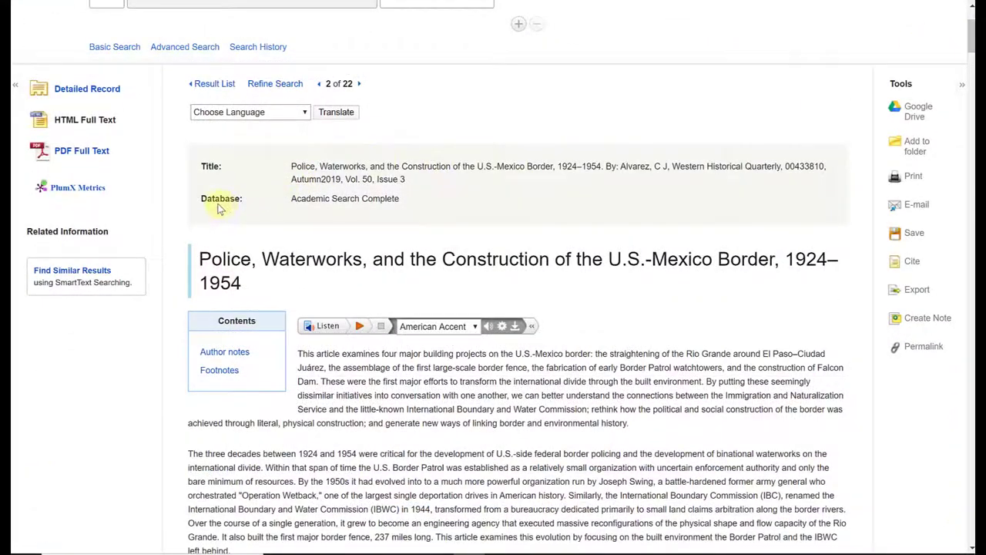
{"action": "scroll", "coordinate": [212, 223], "scroll_direction": "up", "scroll_amount": 1}
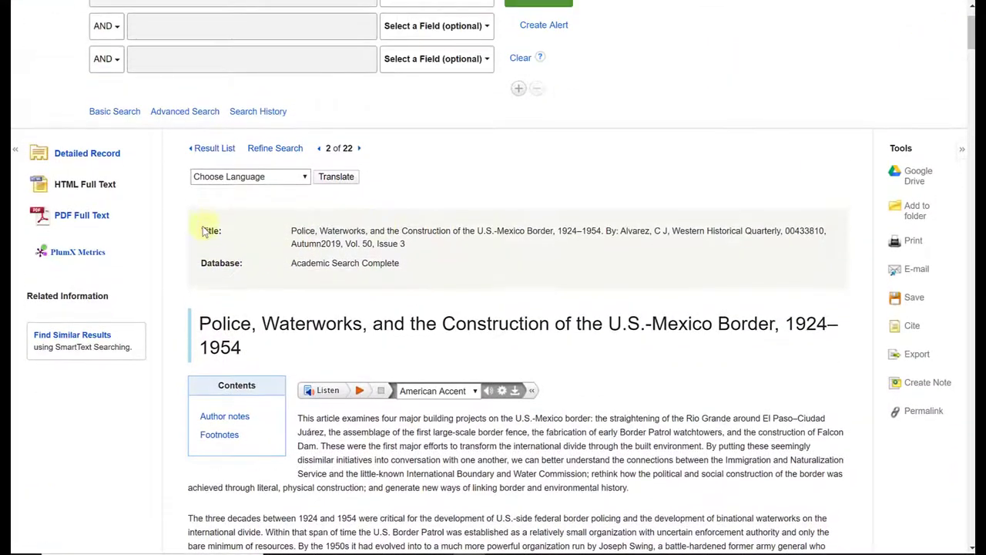
{"action": "left_click", "coordinate": [85, 218]}
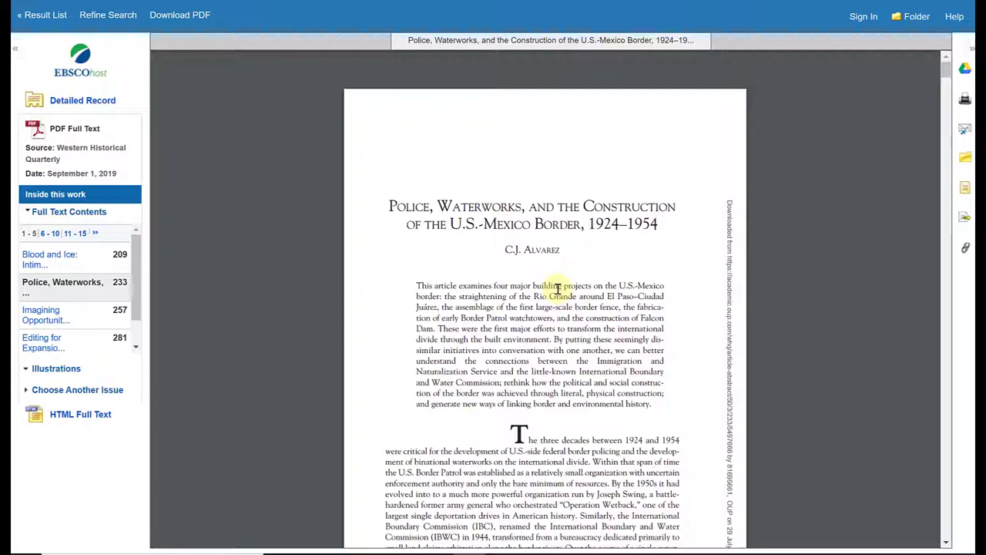
Read through PDF pages 233–235 and return to the title page with the abstract.
{"action": "scroll", "coordinate": [558, 289], "scroll_direction": "down", "scroll_amount": 1}
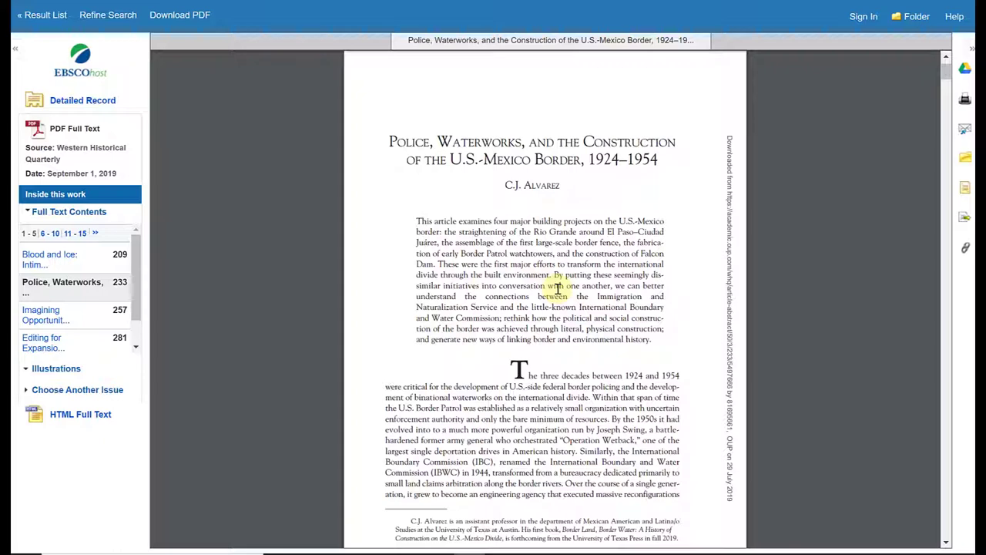
{"action": "scroll", "coordinate": [561, 286], "scroll_direction": "down", "scroll_amount": 1}
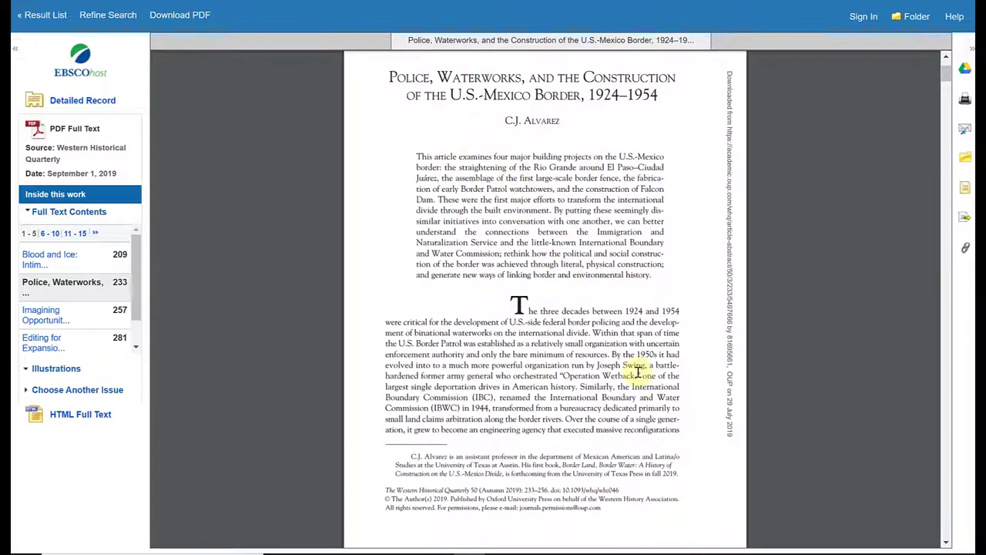
{"action": "scroll", "coordinate": [638, 373], "scroll_direction": "down", "scroll_amount": 1}
{"action": "scroll", "coordinate": [637, 373], "scroll_direction": "down", "scroll_amount": 2}
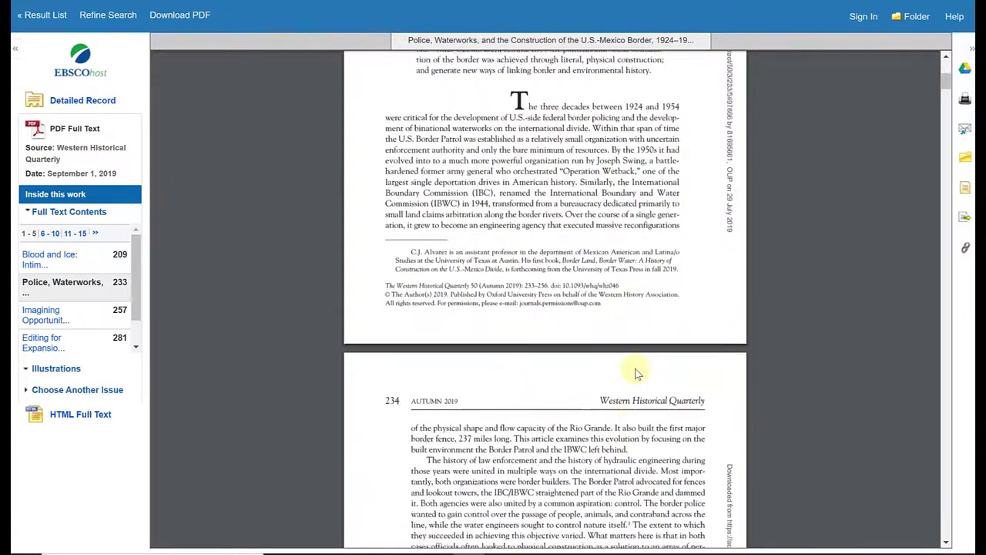
{"action": "scroll", "coordinate": [637, 373], "scroll_direction": "down", "scroll_amount": 5}
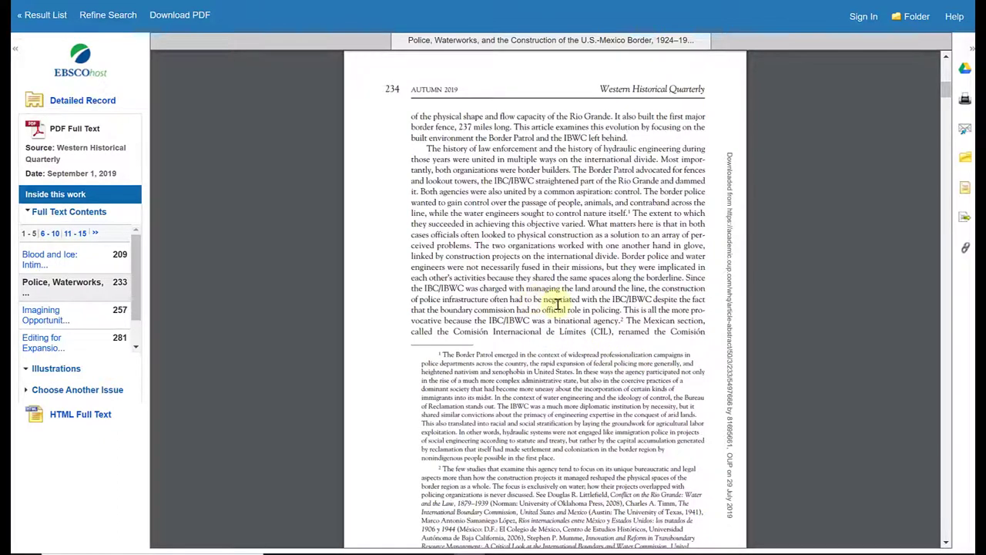
{"action": "scroll", "coordinate": [558, 301], "scroll_direction": "down", "scroll_amount": 2}
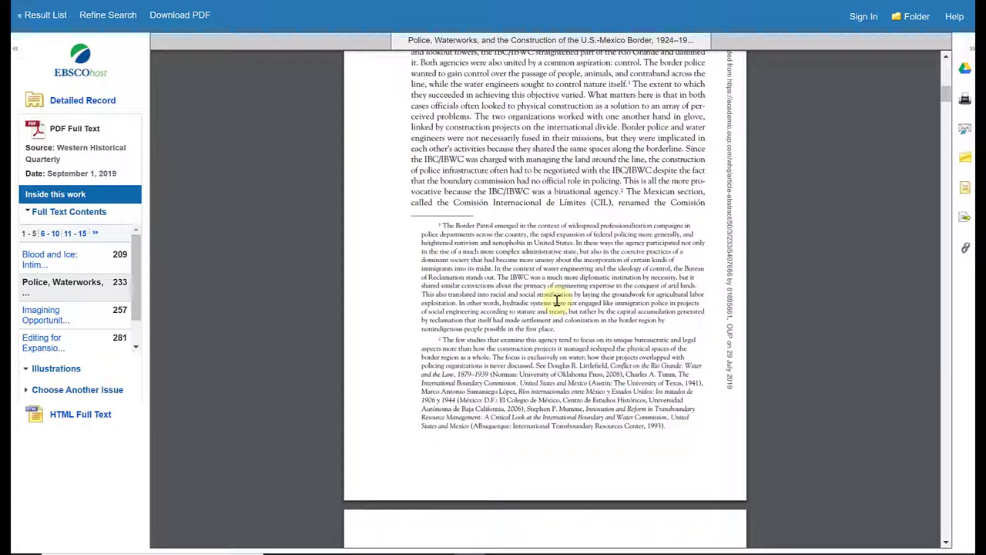
{"action": "scroll", "coordinate": [557, 300], "scroll_direction": "down", "scroll_amount": 4}
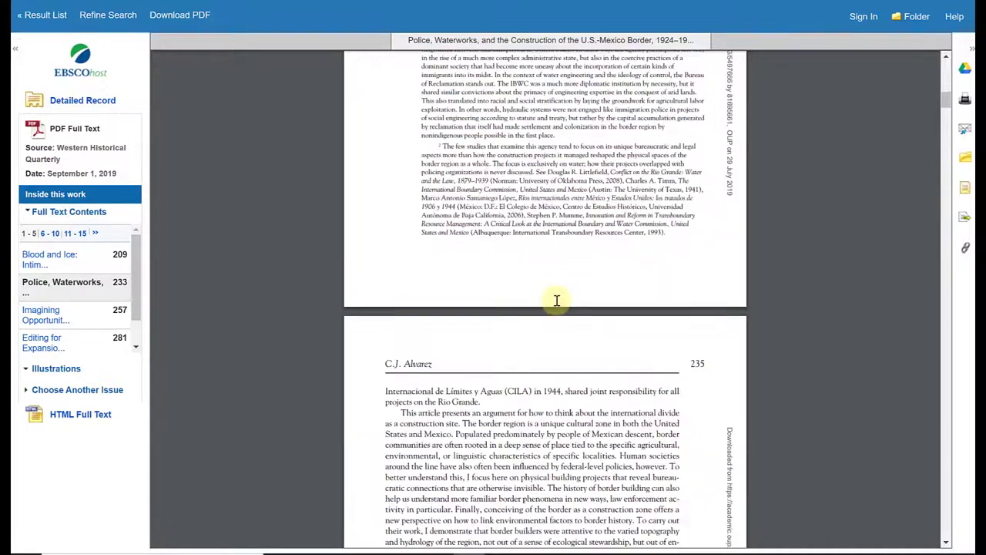
{"action": "scroll", "coordinate": [557, 300], "scroll_direction": "down", "scroll_amount": 2}
{"action": "scroll", "coordinate": [556, 300], "scroll_direction": "up", "scroll_amount": 7}
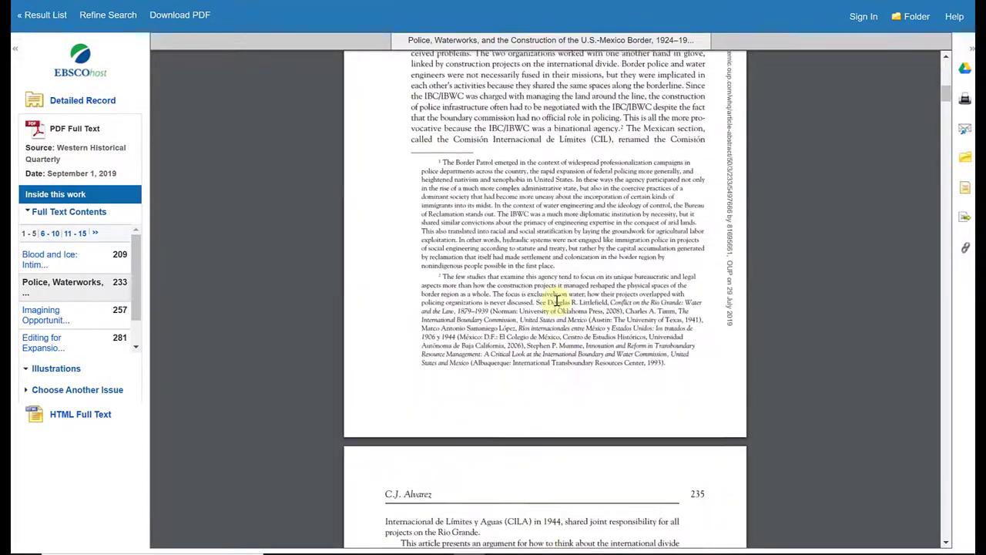
{"action": "scroll", "coordinate": [556, 300], "scroll_direction": "up", "scroll_amount": 10}
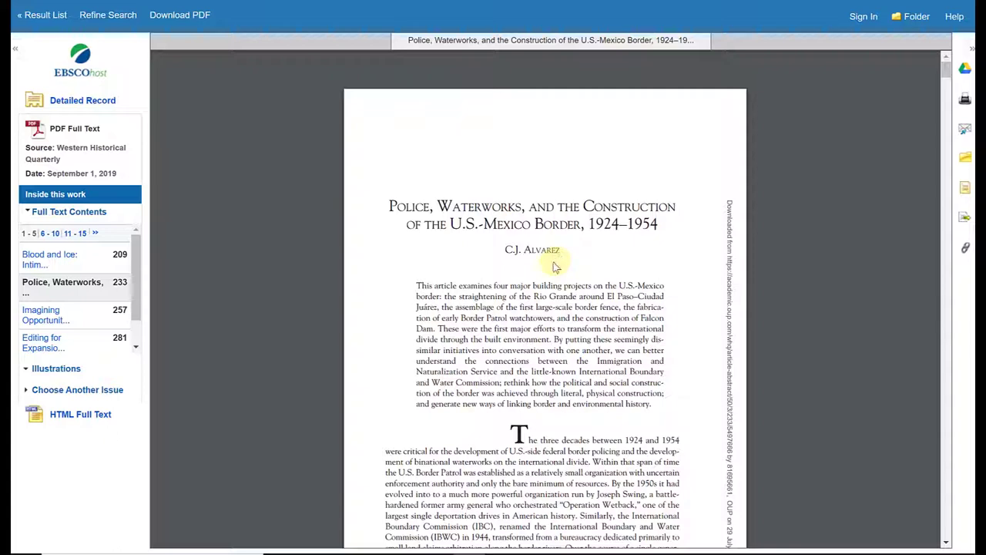
{"action": "scroll", "coordinate": [555, 266], "scroll_direction": "down", "scroll_amount": 2}
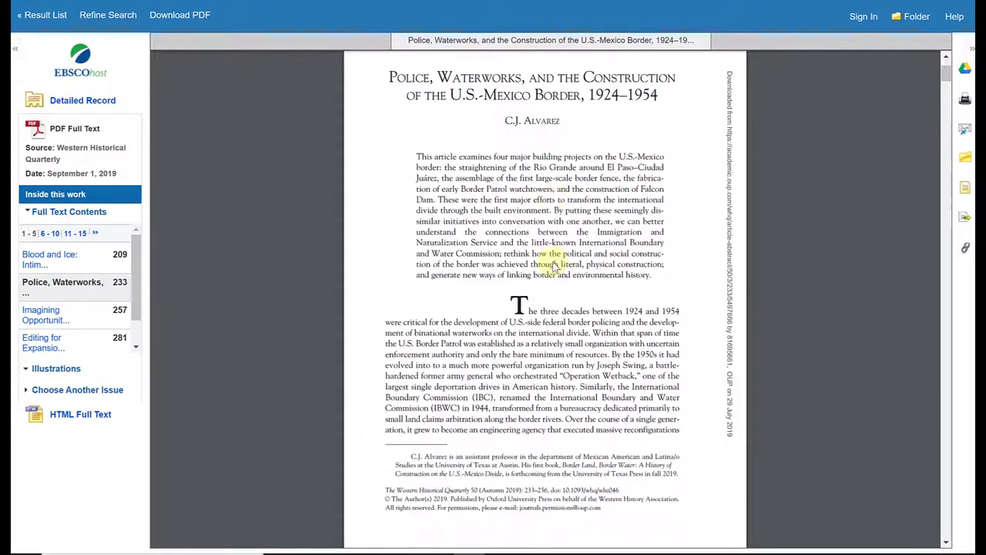
{"action": "scroll", "coordinate": [555, 266], "scroll_direction": "down", "scroll_amount": 4}
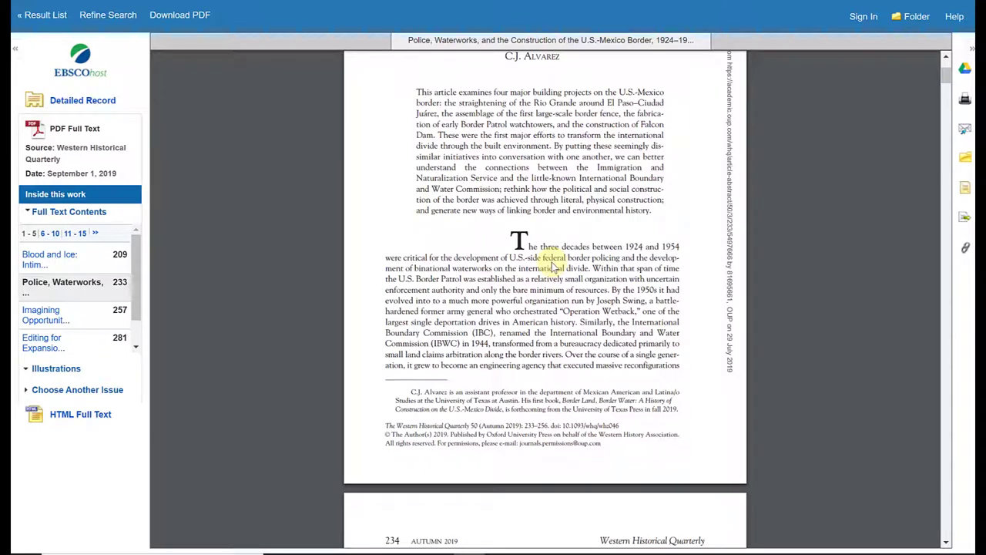
{"action": "scroll", "coordinate": [552, 266], "scroll_direction": "up", "scroll_amount": 6}
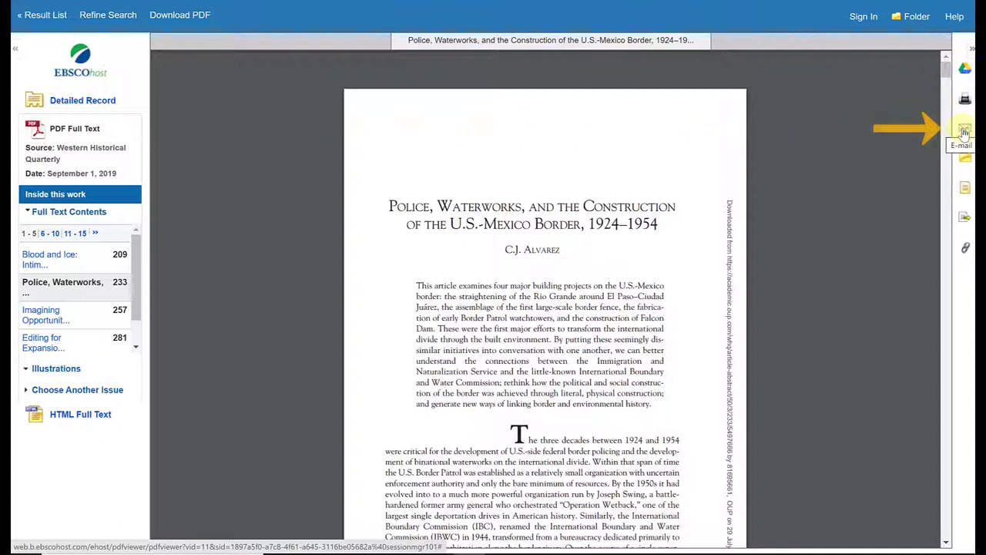
Address the article e-mail to the library's Gmail address, with the copied article title as subject.
{"action": "left_click", "coordinate": [964, 131]}
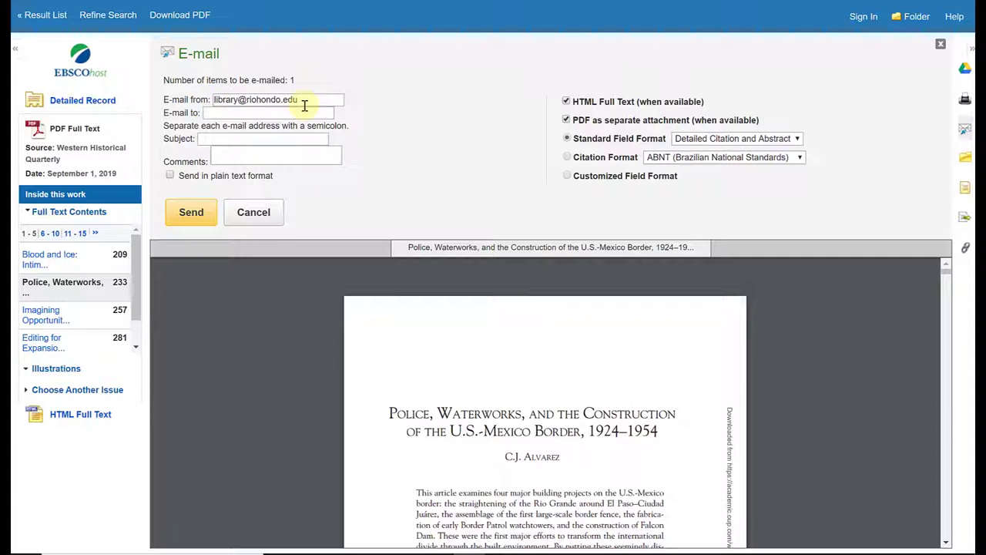
{"action": "left_click", "coordinate": [214, 112]}
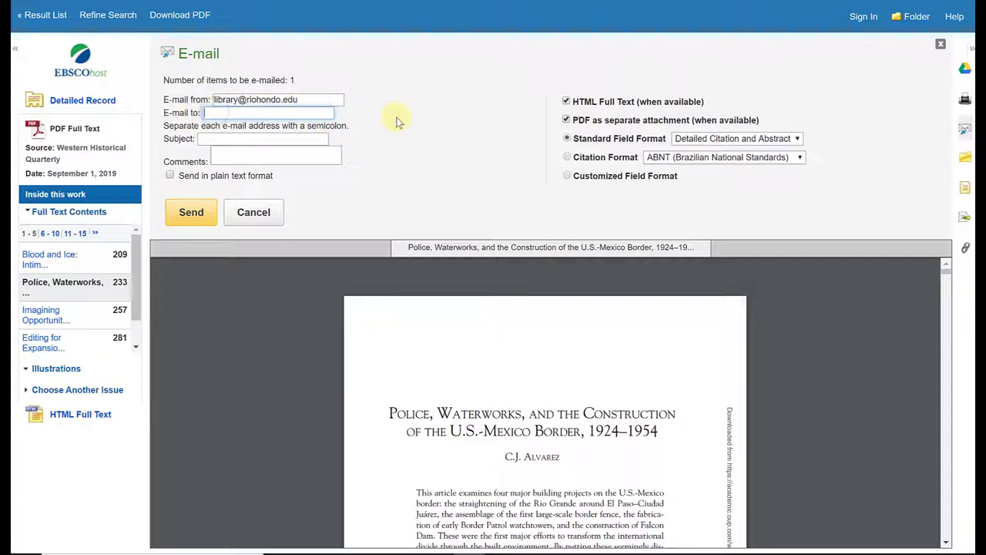
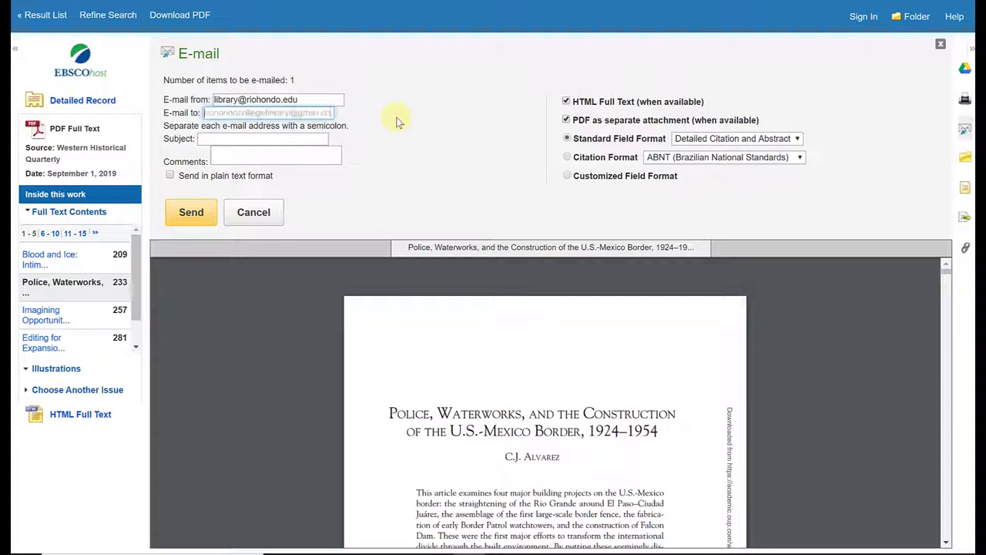
{"action": "left_click", "coordinate": [285, 139]}
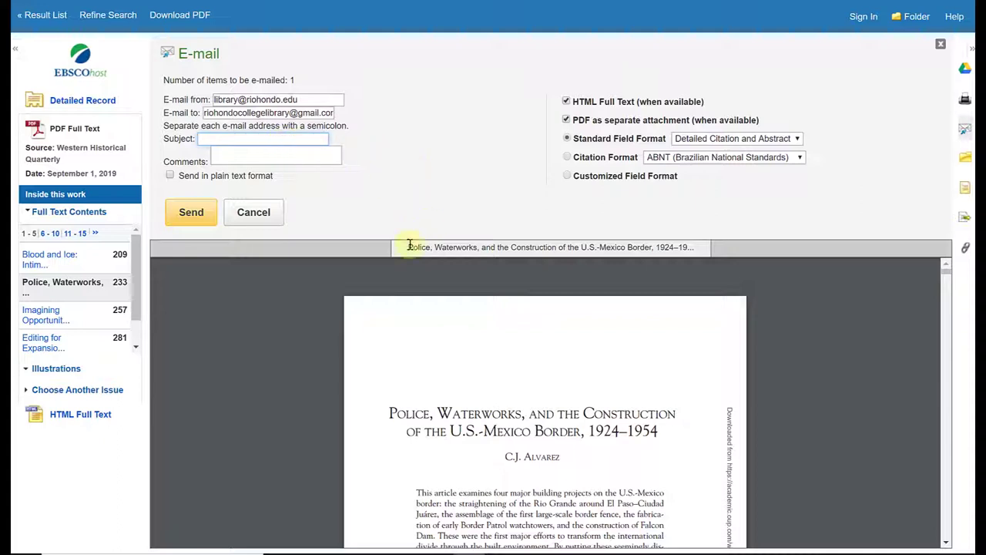
{"action": "left_click_drag", "start_coordinate": [409, 246], "coordinate": [557, 257]}
{"action": "key", "text": "ctrl+c"}
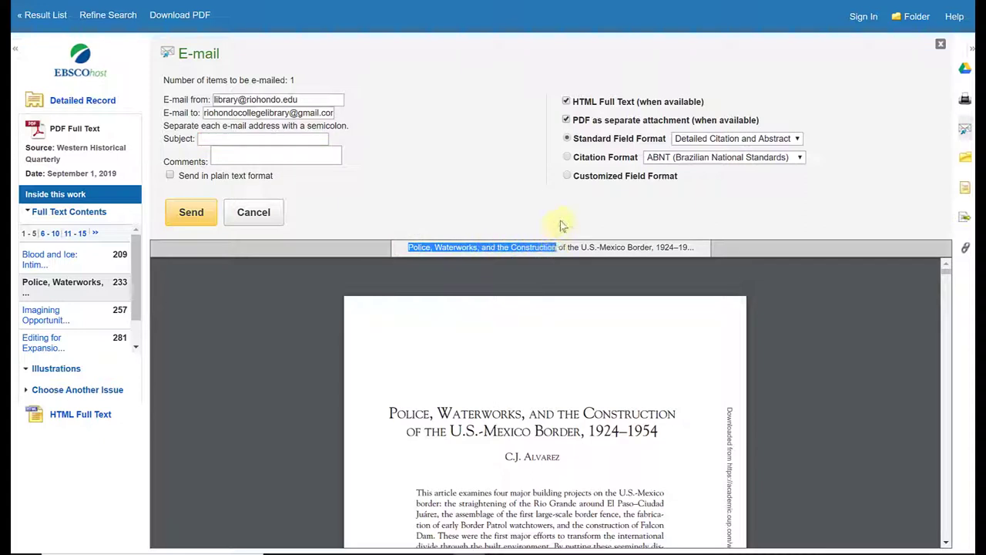
{"action": "left_click", "coordinate": [255, 140]}
{"action": "key", "text": "ctrl+v"}
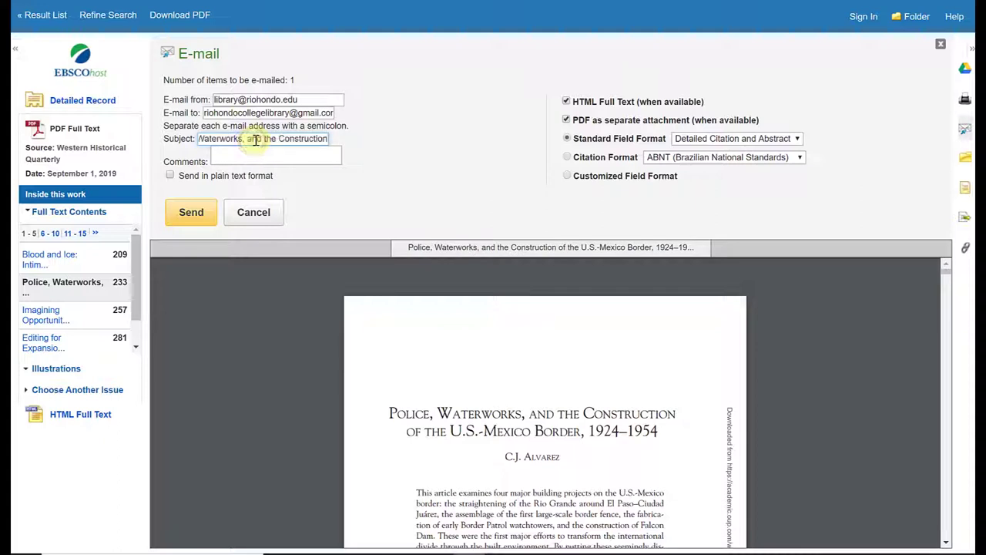
{"action": "left_click", "coordinate": [262, 155]}
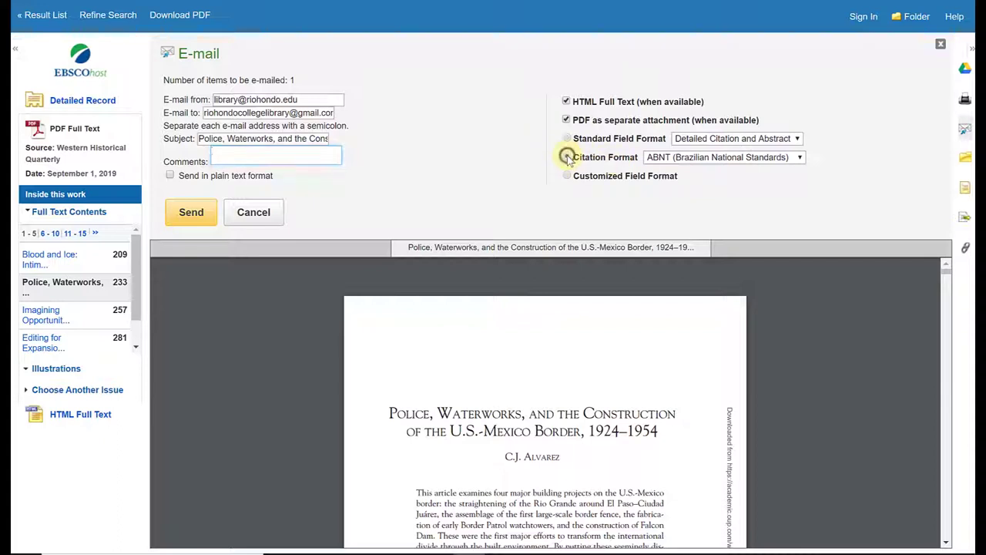
Send the Police, Waterworks article e-mail in MLA citation format and confirm it was sent.
{"action": "left_click", "coordinate": [568, 157]}
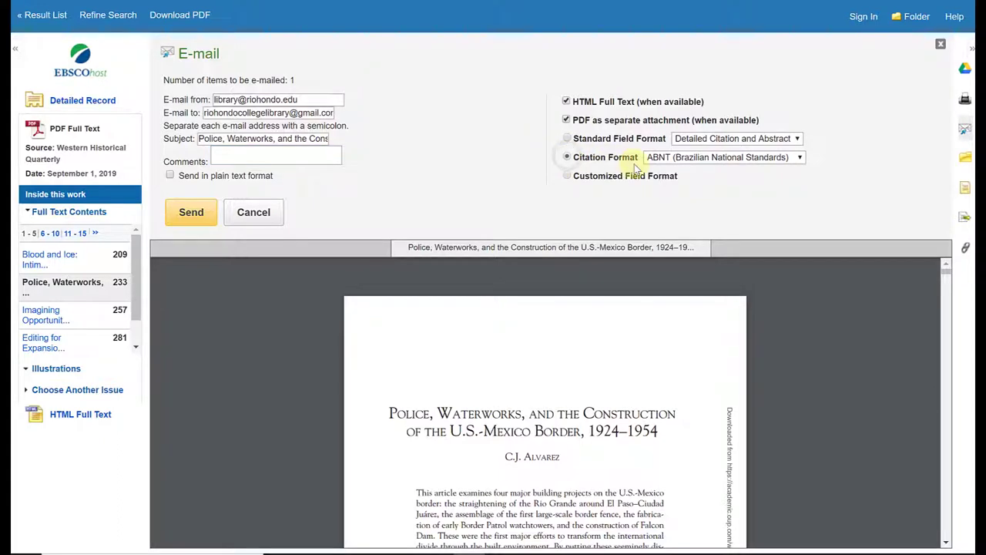
{"action": "left_click", "coordinate": [693, 158]}
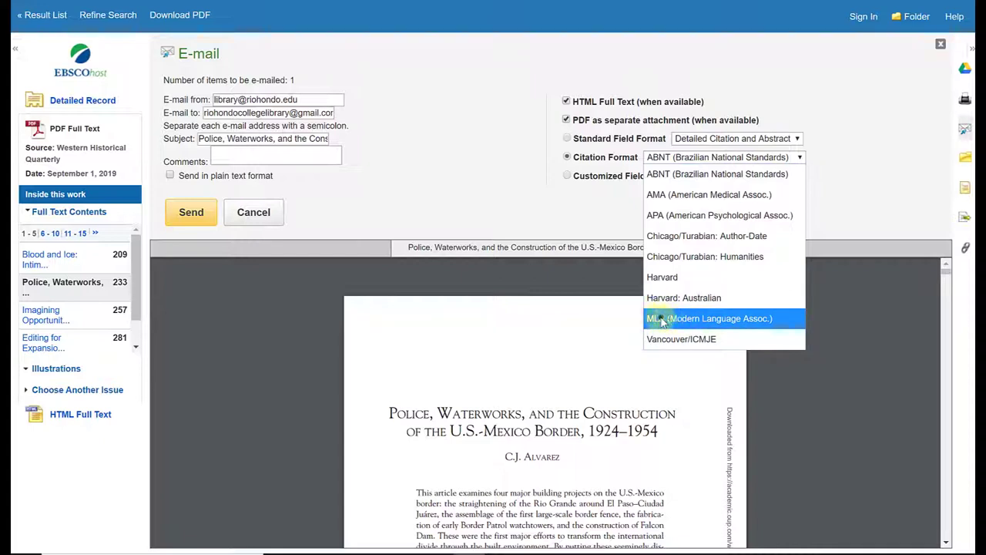
{"action": "left_click", "coordinate": [660, 322]}
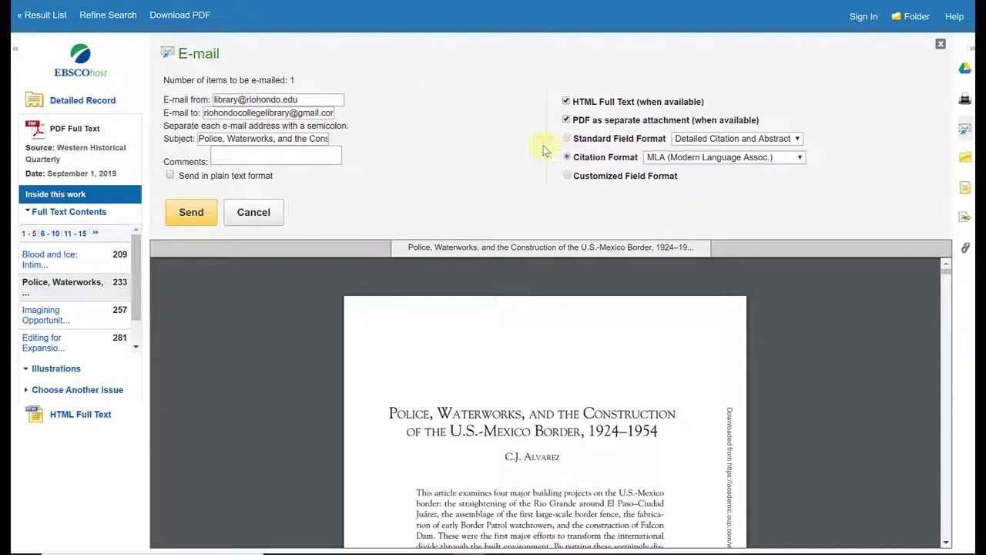
{"action": "left_click", "coordinate": [205, 219]}
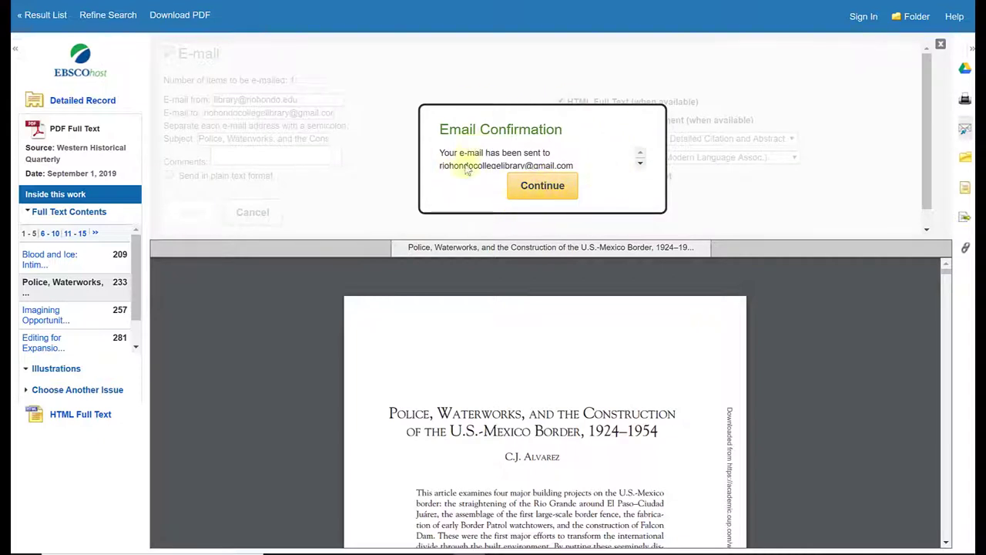
{"action": "left_click", "coordinate": [542, 187]}
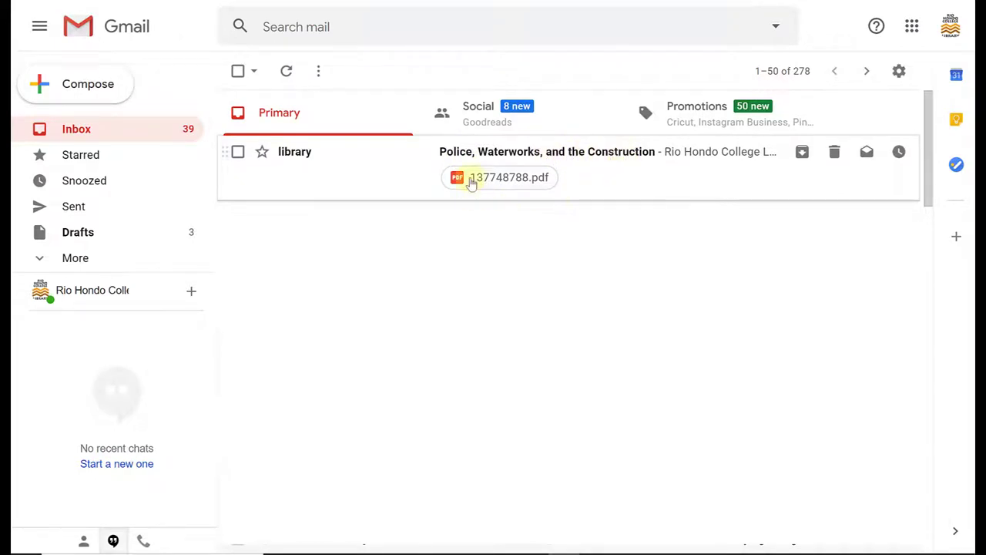
Open the EBSCO e-mail and highlight its MLA Works Cited citation.
{"action": "left_click", "coordinate": [608, 155]}
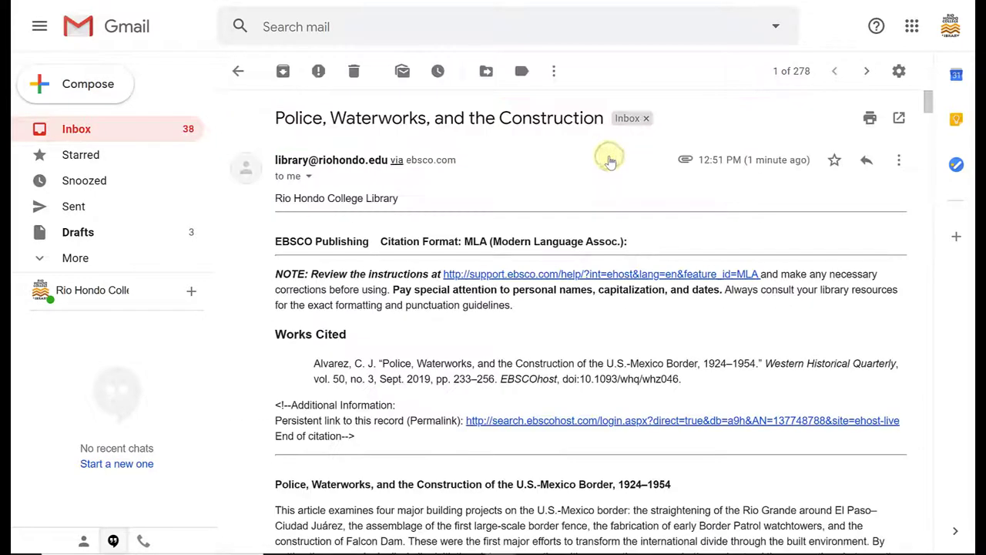
{"action": "scroll", "coordinate": [435, 322], "scroll_direction": "down", "scroll_amount": 1}
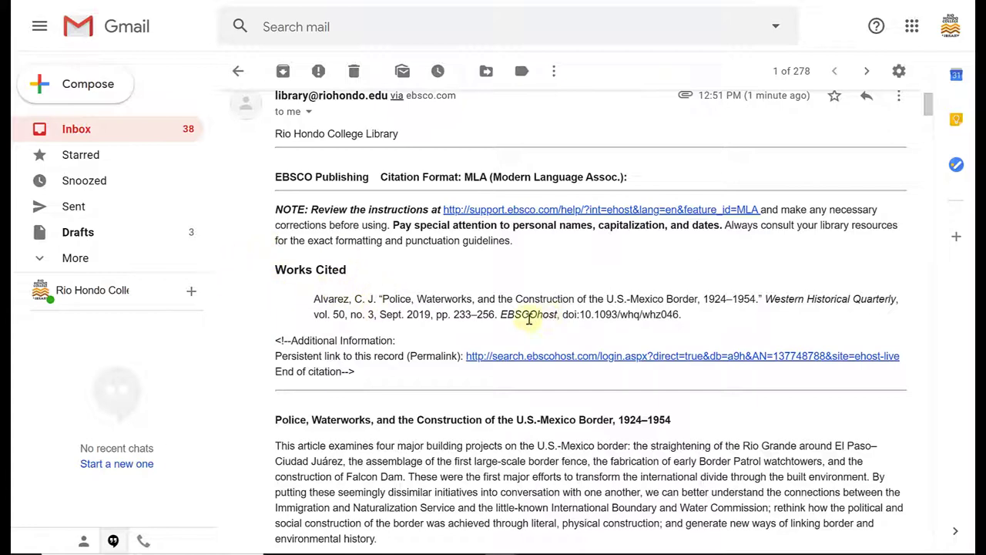
{"action": "scroll", "coordinate": [509, 304], "scroll_direction": "down", "scroll_amount": 1}
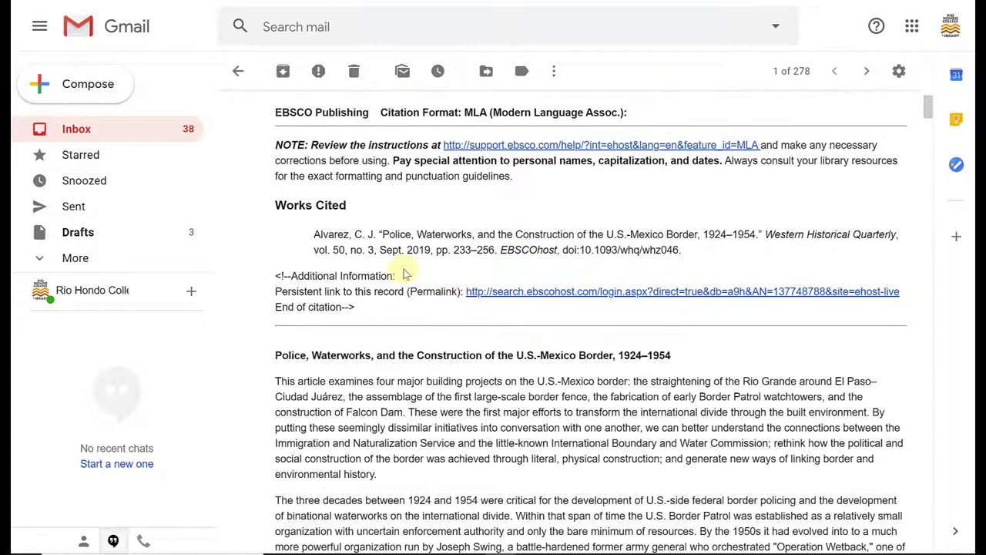
{"action": "left_click_drag", "start_coordinate": [688, 249], "coordinate": [309, 231]}
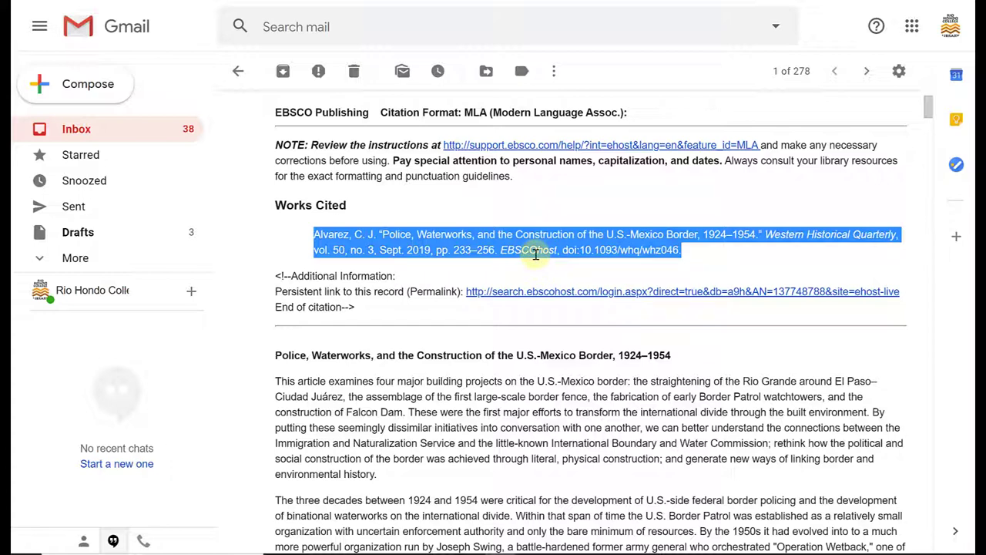
Read down through the article text to the attached 137748788.pdf.
{"action": "left_click", "coordinate": [445, 276]}
{"action": "scroll", "coordinate": [444, 274], "scroll_direction": "down", "scroll_amount": 9}
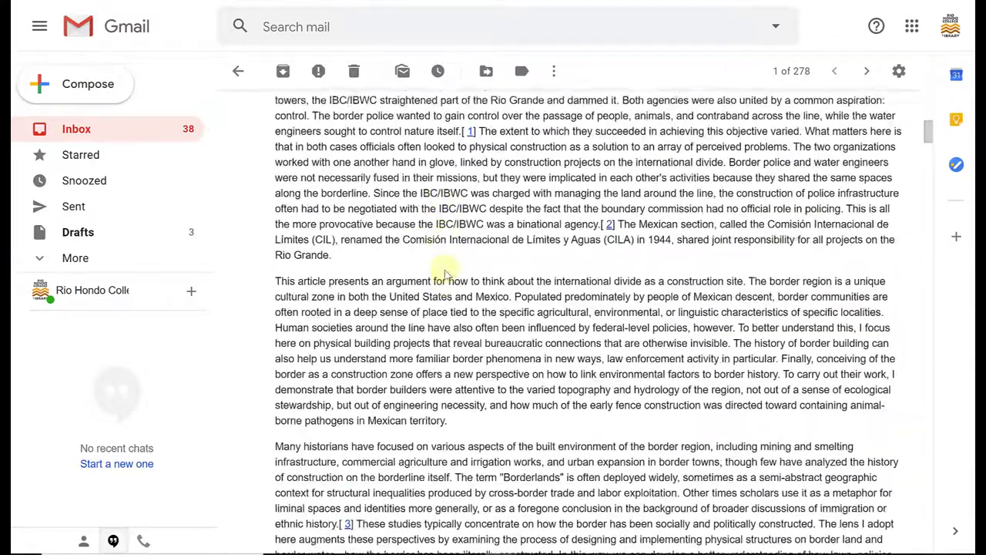
{"action": "scroll", "coordinate": [445, 275], "scroll_direction": "down", "scroll_amount": 18}
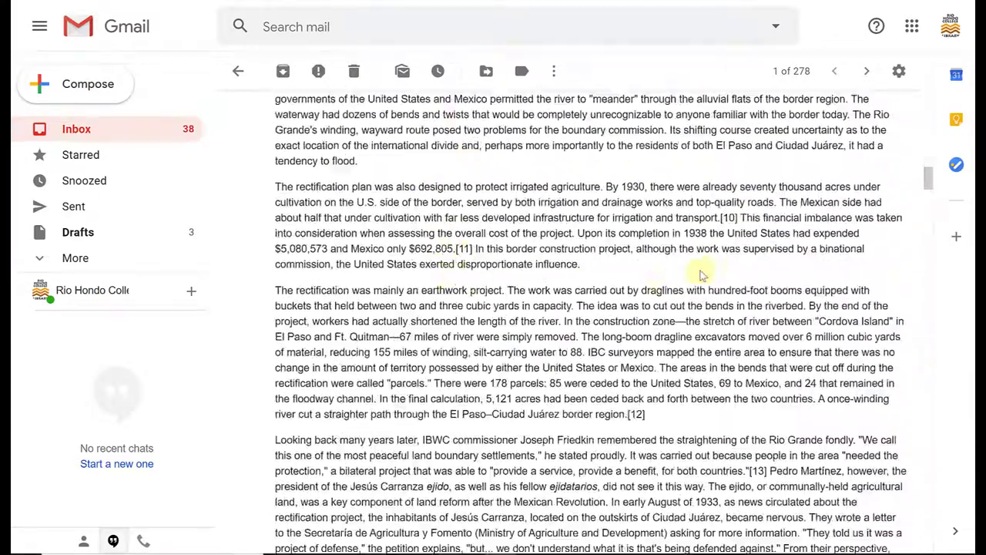
{"action": "left_click_drag", "start_coordinate": [928, 178], "coordinate": [929, 544]}
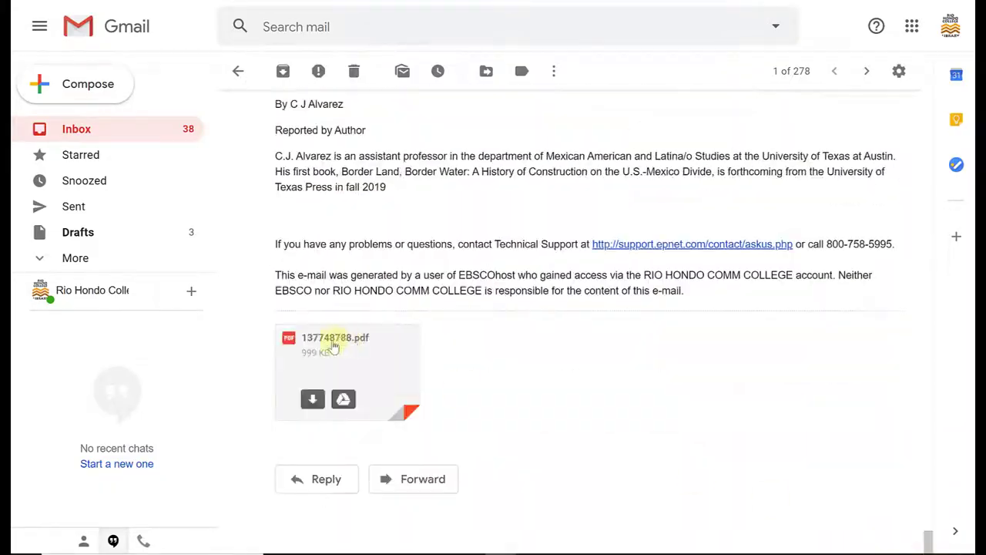
{"action": "left_click", "coordinate": [351, 358]}
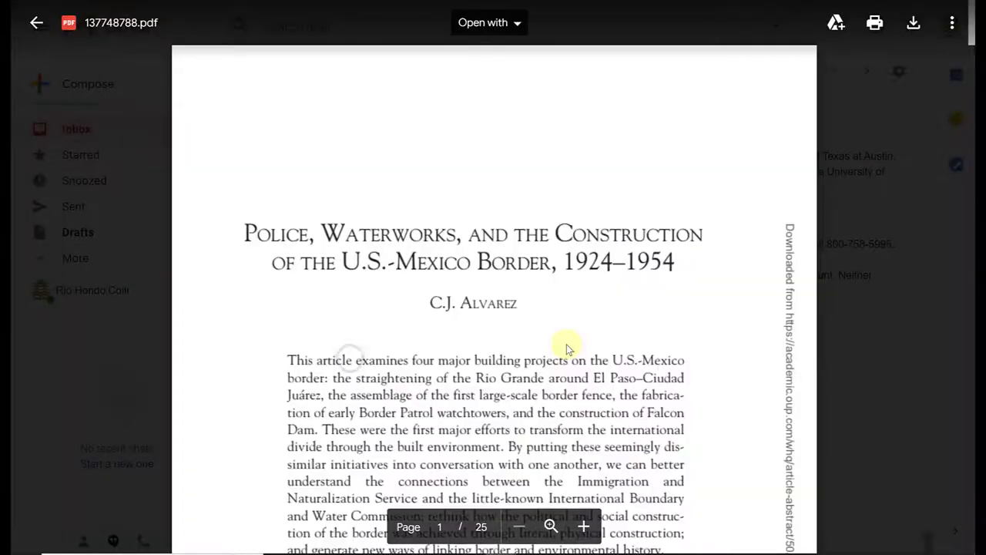
{"action": "left_click", "coordinate": [37, 26]}
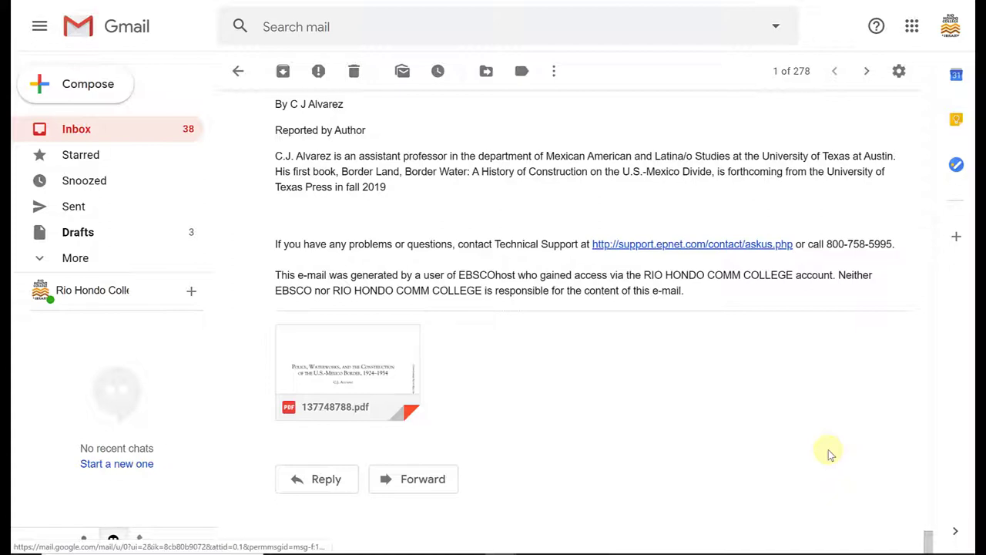
{"action": "mouse_move", "coordinate": [370, 390]}
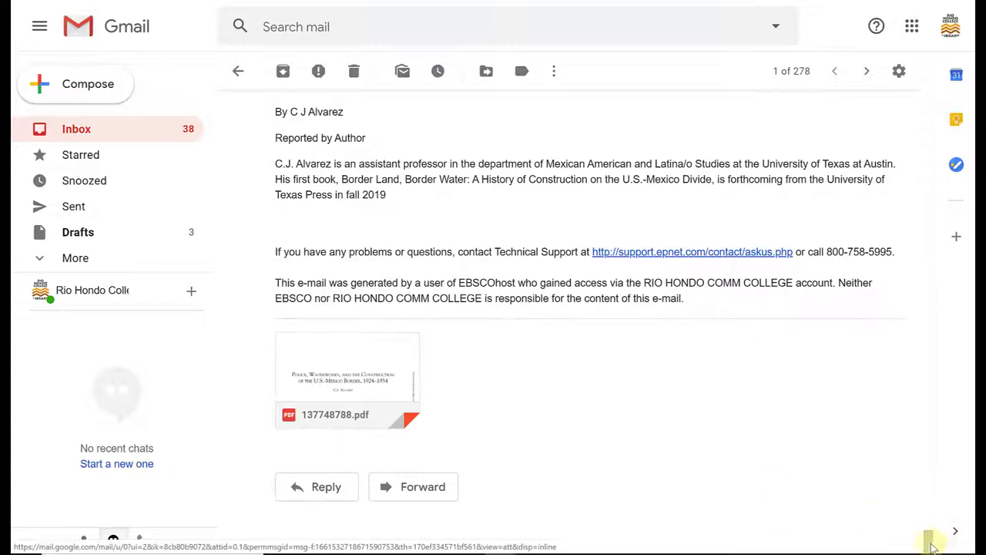
Scroll the emailed article back up to the top of the message.
{"action": "scroll", "coordinate": [937, 323], "scroll_direction": "up", "scroll_amount": 10}
{"action": "scroll", "coordinate": [937, 323], "scroll_direction": "up", "scroll_amount": 15}
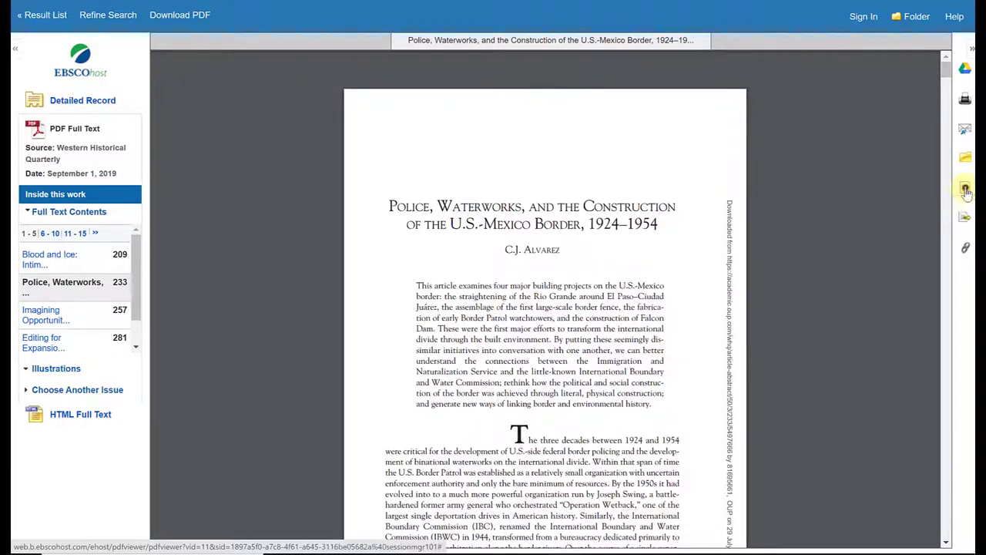
{"action": "left_click", "coordinate": [965, 189]}
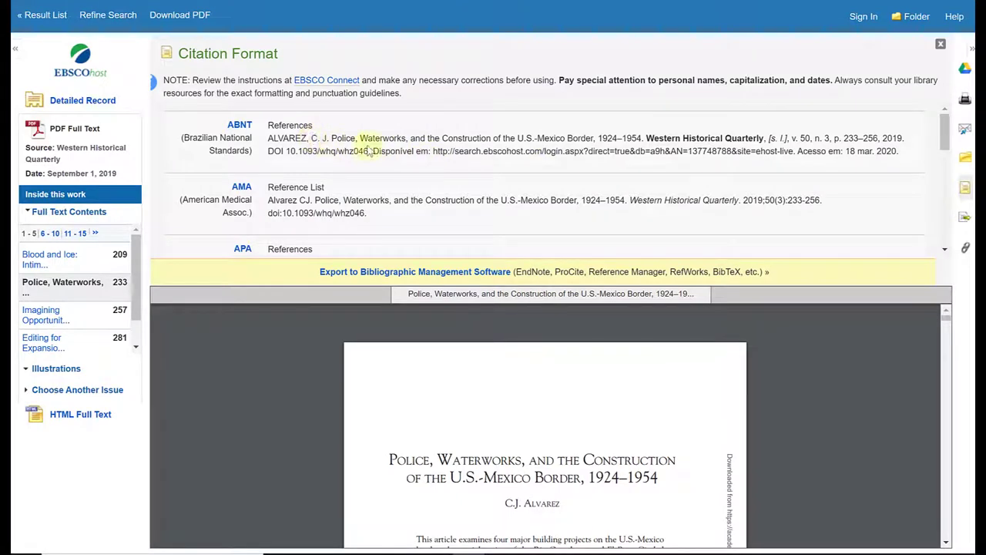
{"action": "scroll", "coordinate": [389, 146], "scroll_direction": "down", "scroll_amount": 3}
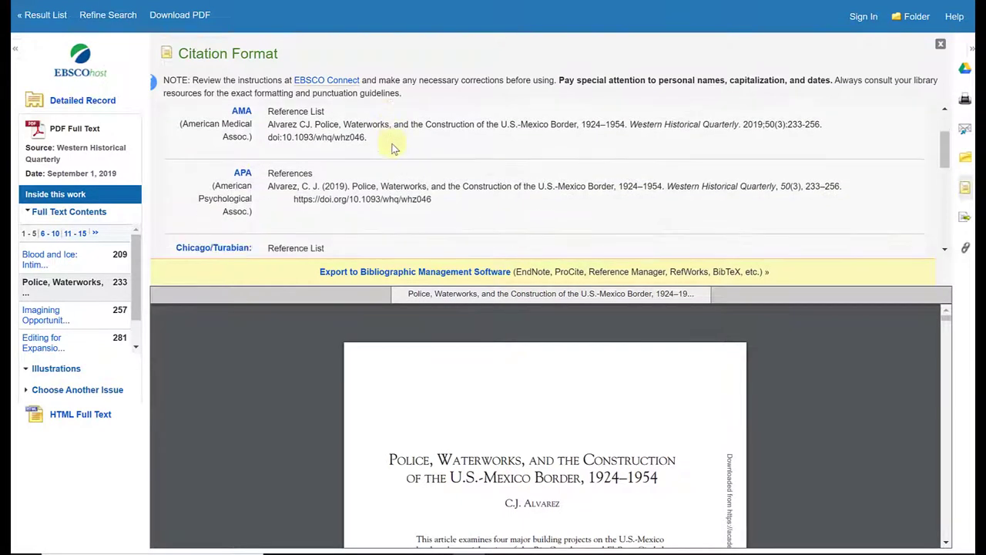
{"action": "scroll", "coordinate": [392, 147], "scroll_direction": "up", "scroll_amount": 1}
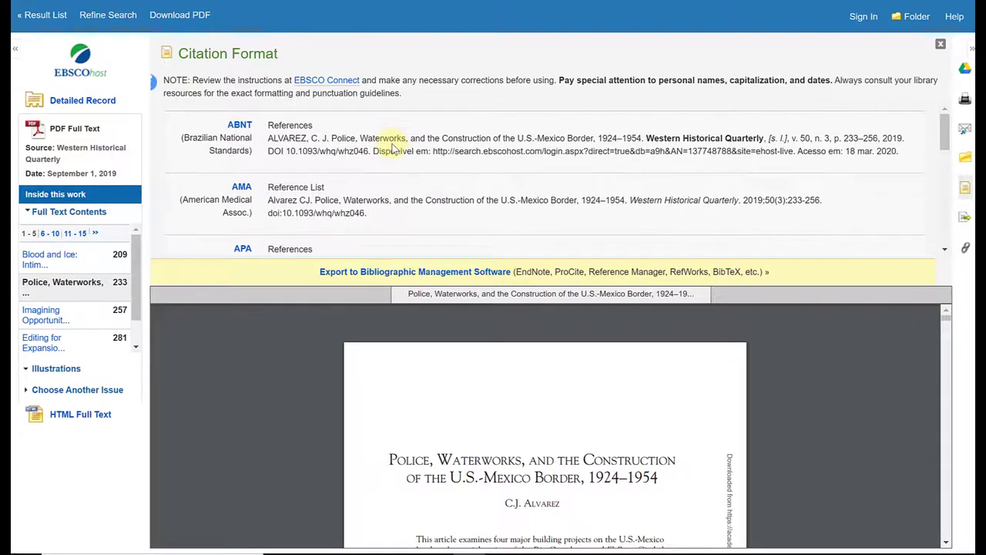
{"action": "scroll", "coordinate": [392, 148], "scroll_direction": "down", "scroll_amount": 3}
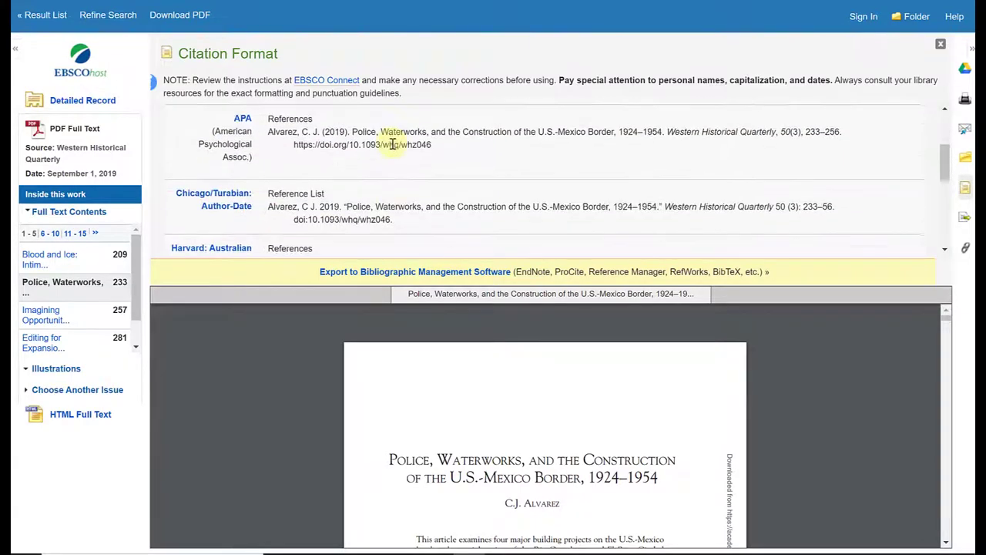
{"action": "scroll", "coordinate": [391, 143], "scroll_direction": "down", "scroll_amount": 3}
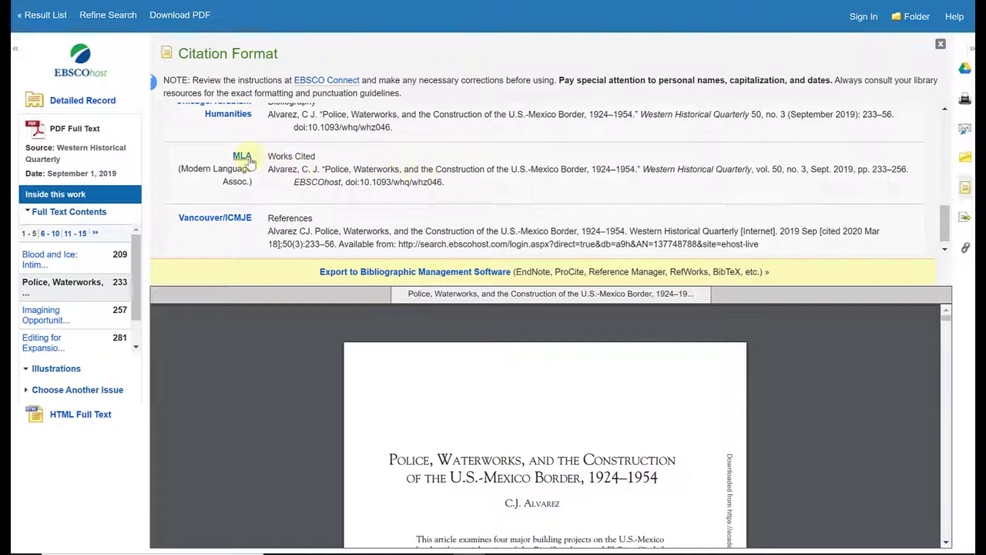
{"action": "left_click_drag", "start_coordinate": [446, 185], "coordinate": [272, 171]}
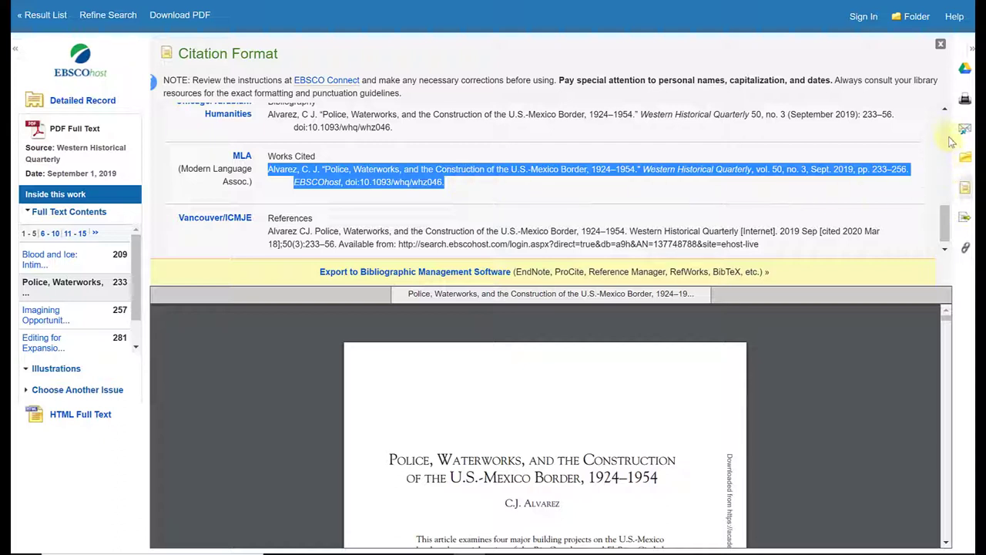
{"action": "left_click", "coordinate": [940, 46]}
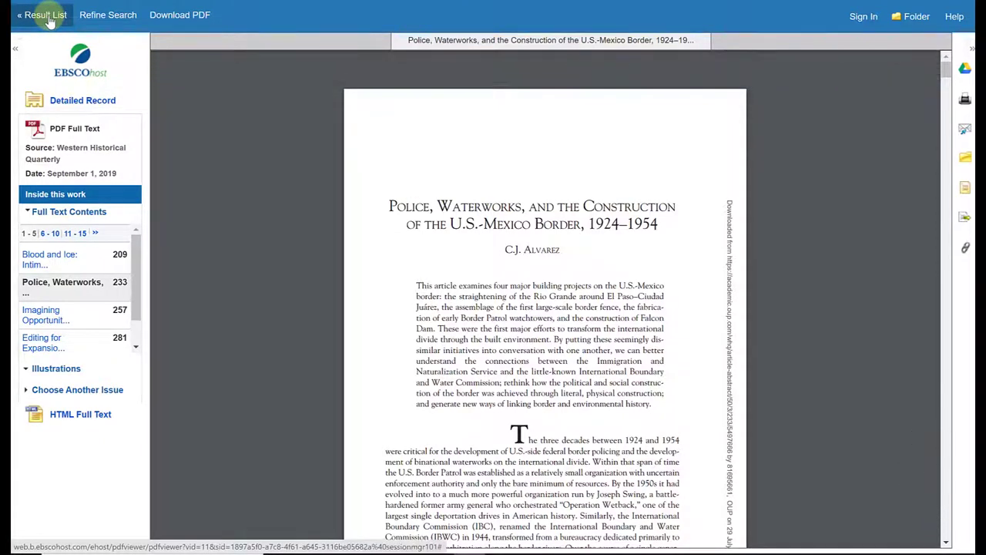
Return to the list of 22 'border wall' results via « Result List.
{"action": "left_click", "coordinate": [46, 17]}
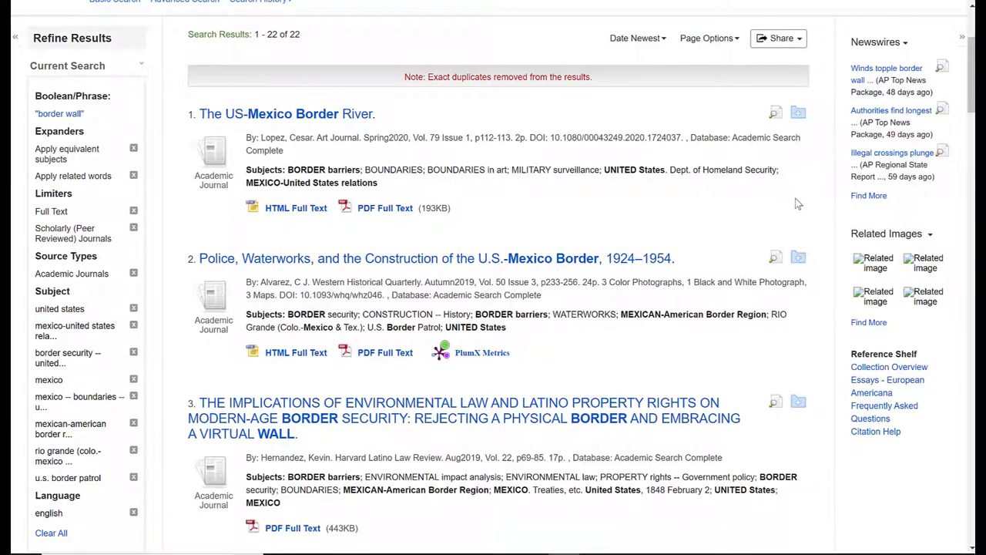
{"action": "scroll", "coordinate": [796, 200], "scroll_direction": "up", "scroll_amount": 1}
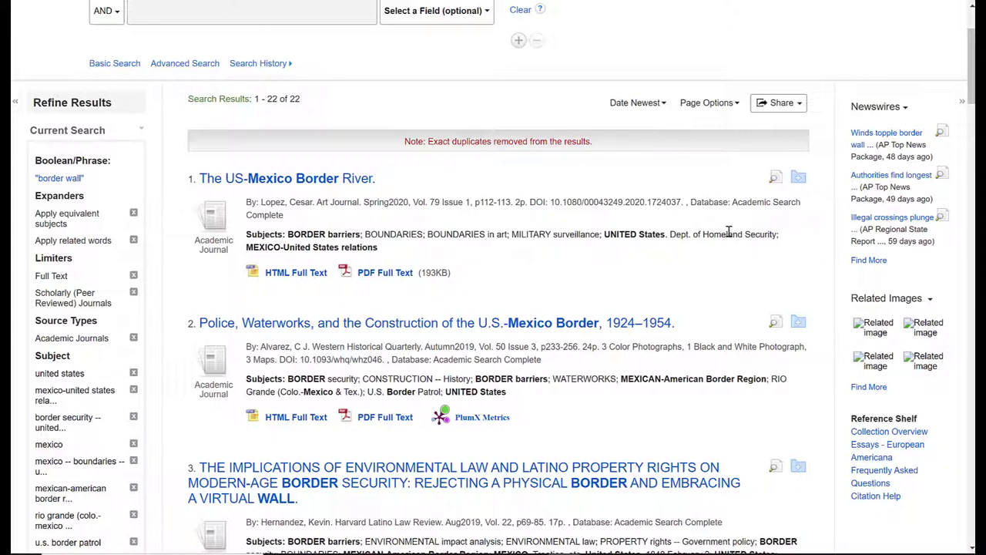
{"action": "scroll", "coordinate": [728, 232], "scroll_direction": "down", "scroll_amount": 1}
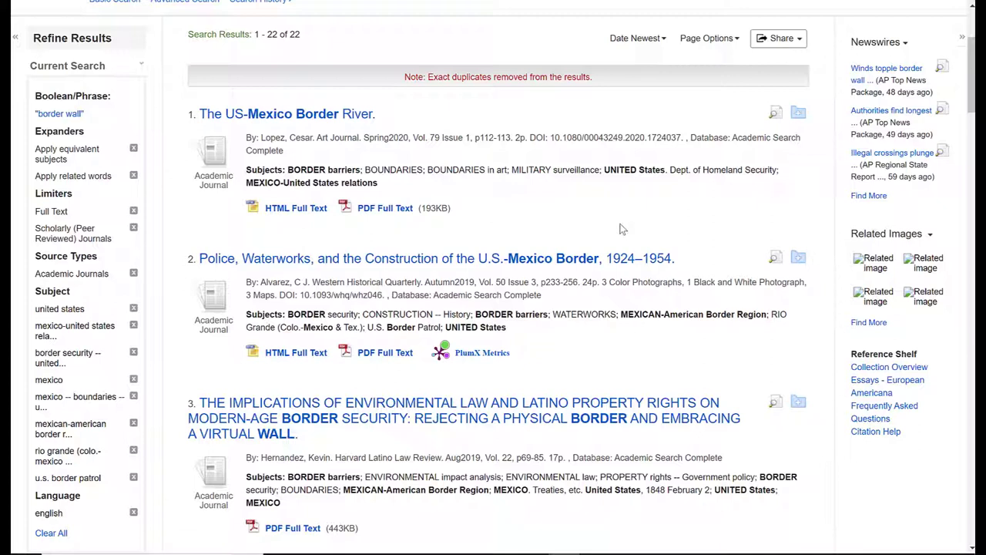
Add The US-Mexico Border River, Police Waterworks, environmental law and Nature Divided results to the folder.
{"action": "left_click", "coordinate": [798, 114]}
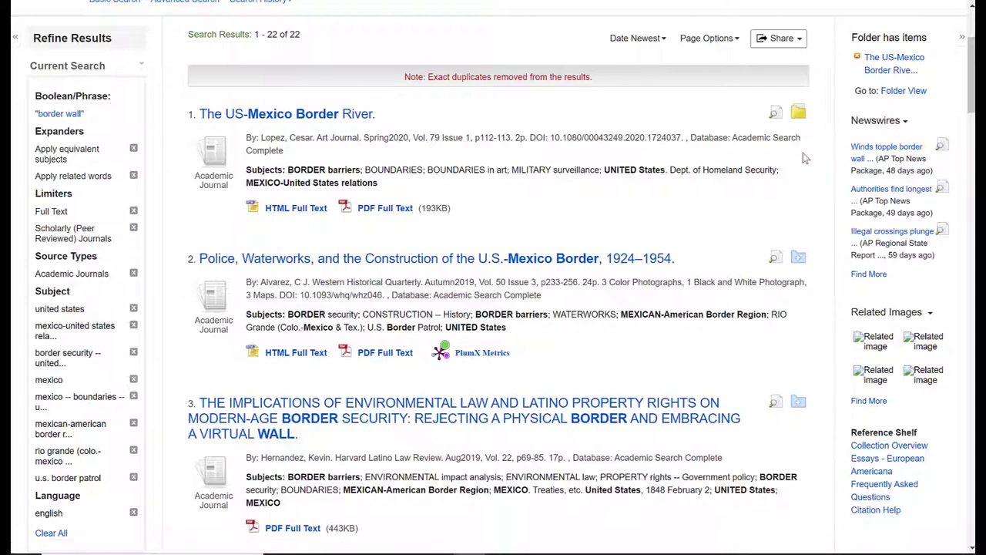
{"action": "scroll", "coordinate": [799, 154], "scroll_direction": "up", "scroll_amount": 3}
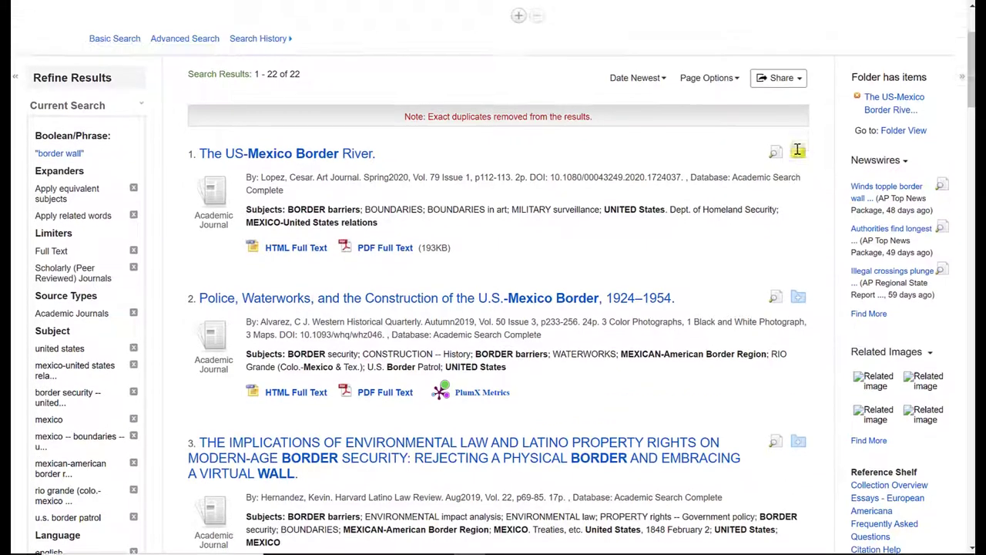
{"action": "scroll", "coordinate": [795, 149], "scroll_direction": "up", "scroll_amount": 2}
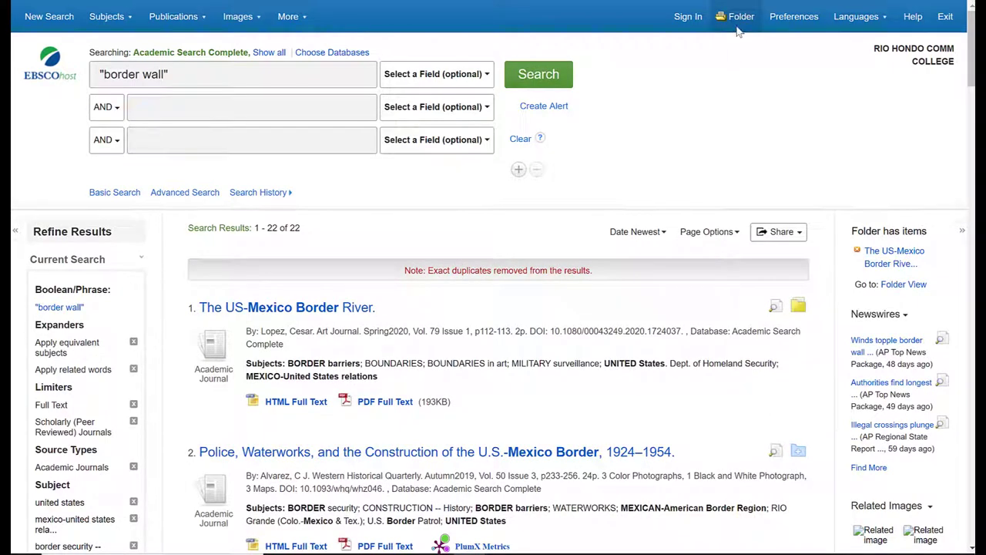
{"action": "scroll", "coordinate": [755, 84], "scroll_direction": "down", "scroll_amount": 5}
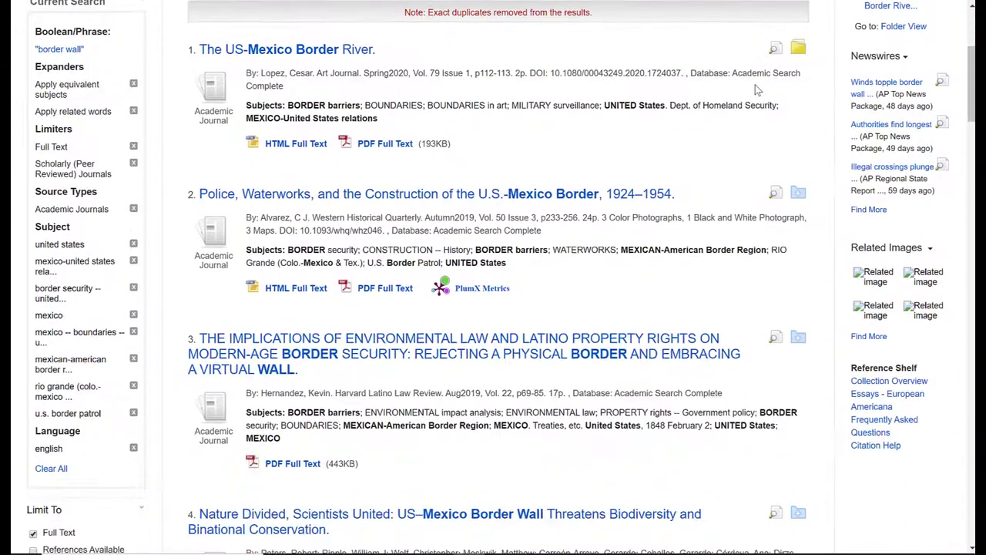
{"action": "left_click", "coordinate": [798, 193]}
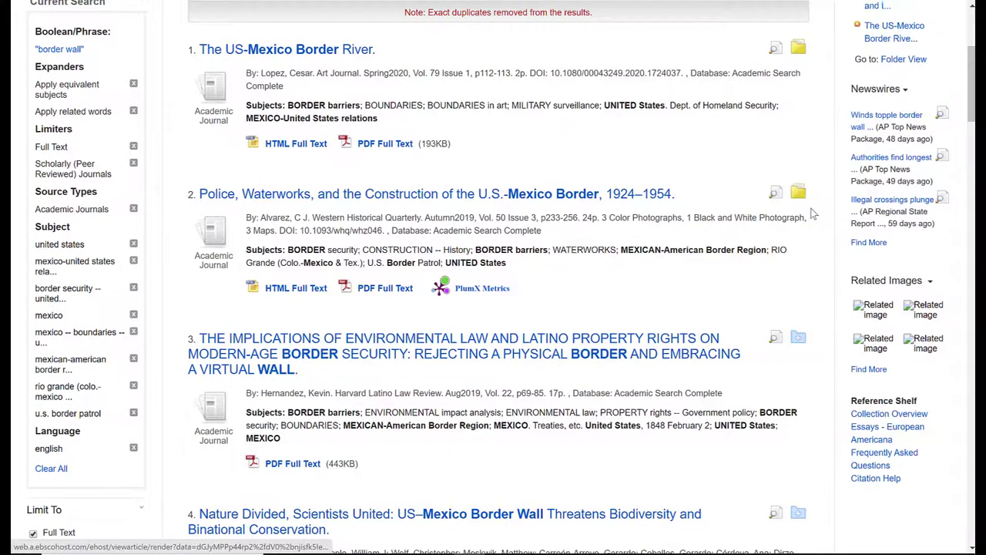
{"action": "scroll", "coordinate": [809, 223], "scroll_direction": "down", "scroll_amount": 1}
{"action": "left_click", "coordinate": [798, 274]}
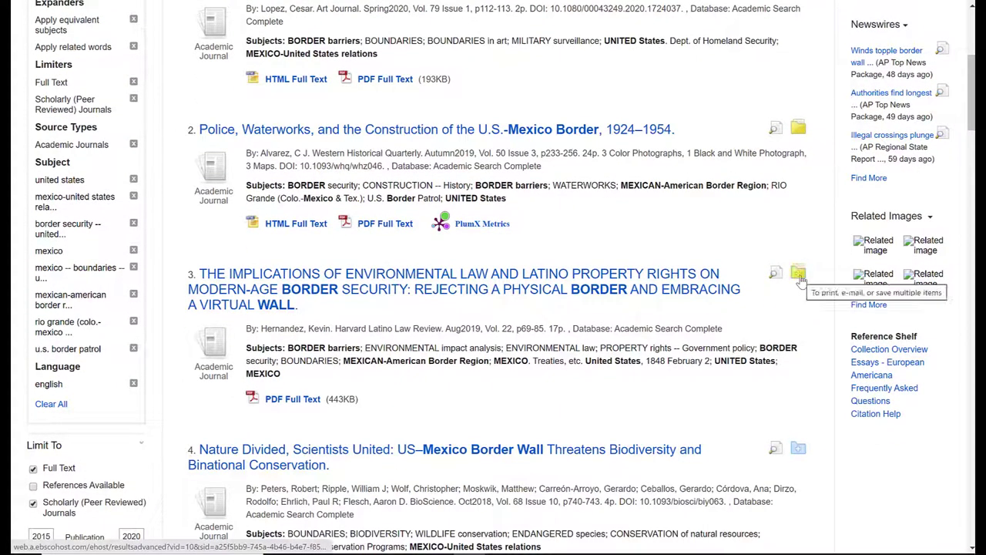
{"action": "scroll", "coordinate": [780, 299], "scroll_direction": "down", "scroll_amount": 1}
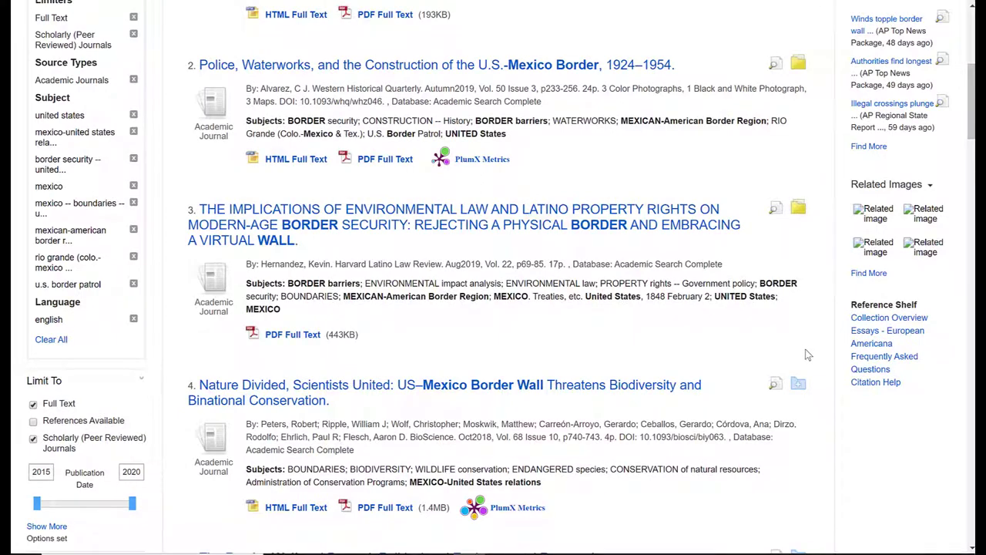
{"action": "left_click", "coordinate": [799, 387]}
{"action": "scroll", "coordinate": [803, 350], "scroll_direction": "up", "scroll_amount": 5}
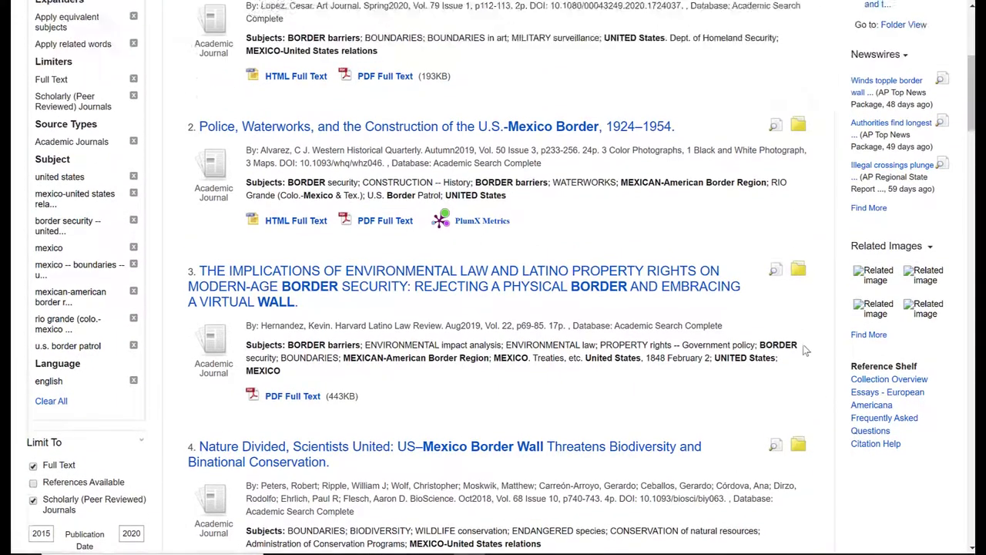
{"action": "scroll", "coordinate": [804, 350], "scroll_direction": "up", "scroll_amount": 1}
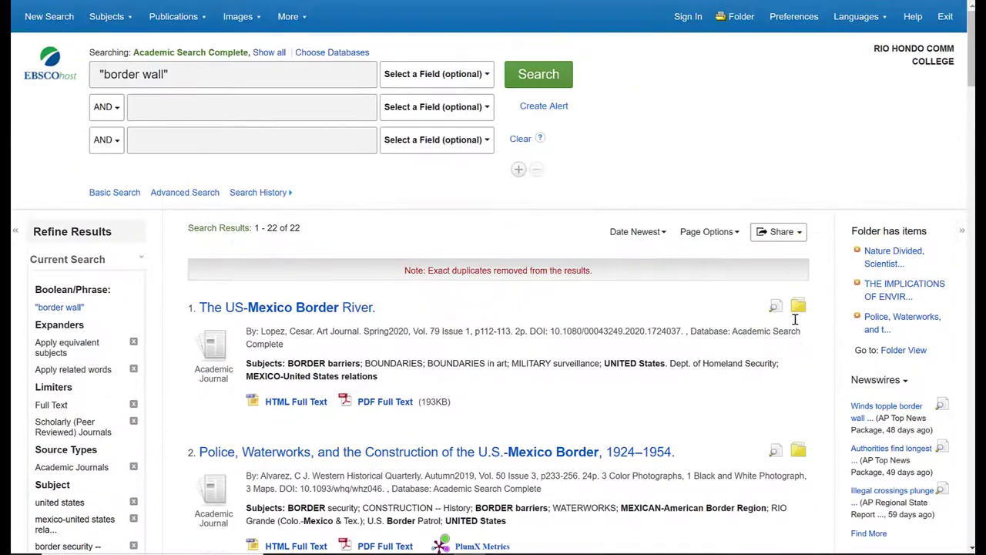
Open the Folder and select all four saved articles.
{"action": "left_click", "coordinate": [740, 23]}
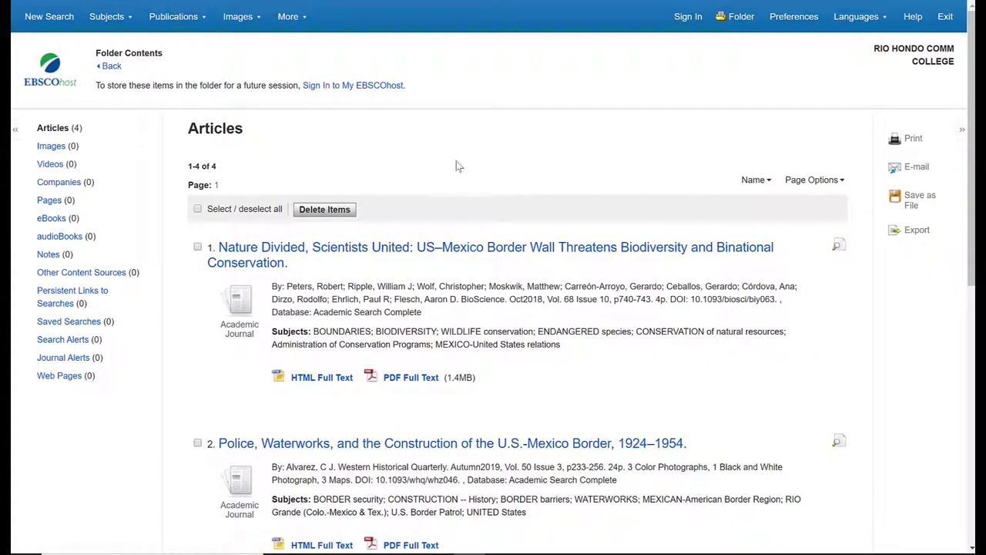
{"action": "scroll", "coordinate": [457, 165], "scroll_direction": "down", "scroll_amount": 1}
{"action": "scroll", "coordinate": [456, 161], "scroll_direction": "down", "scroll_amount": 4}
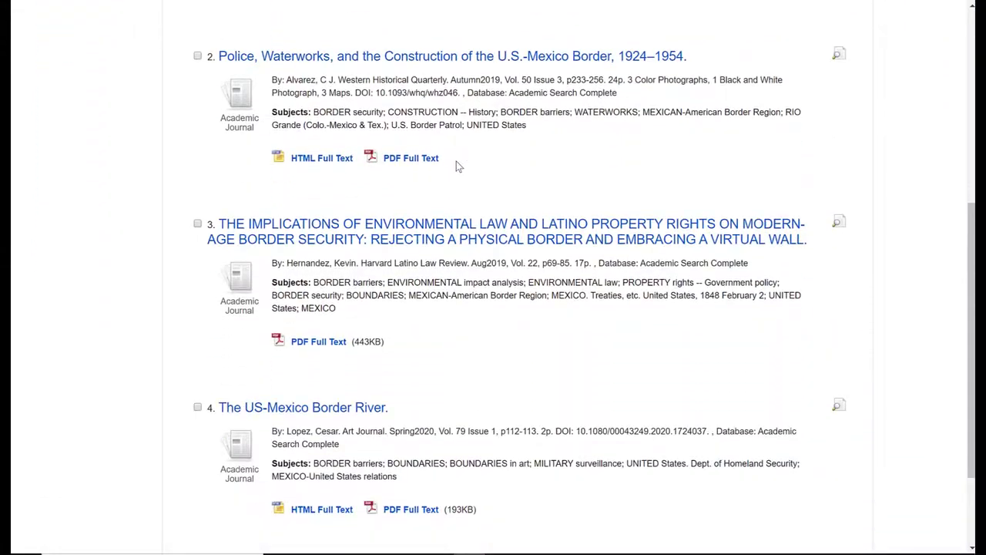
{"action": "scroll", "coordinate": [456, 161], "scroll_direction": "down", "scroll_amount": 1}
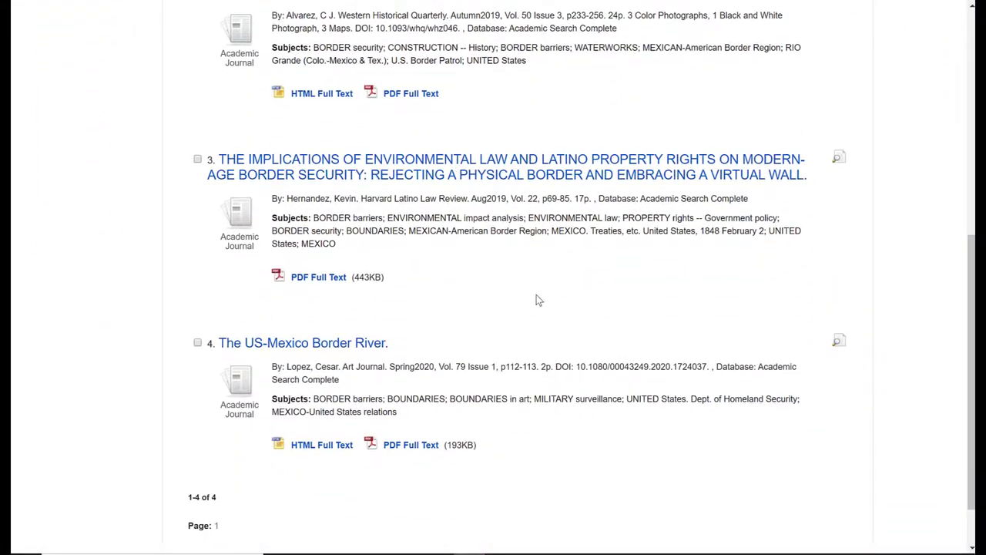
{"action": "scroll", "coordinate": [539, 296], "scroll_direction": "up", "scroll_amount": 1}
{"action": "scroll", "coordinate": [542, 298], "scroll_direction": "up", "scroll_amount": 7}
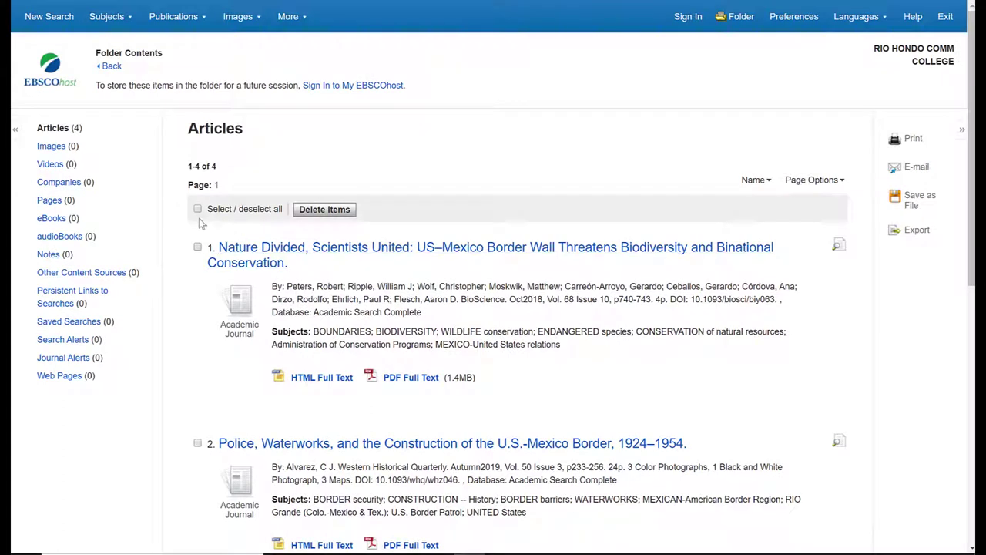
{"action": "left_click", "coordinate": [197, 210]}
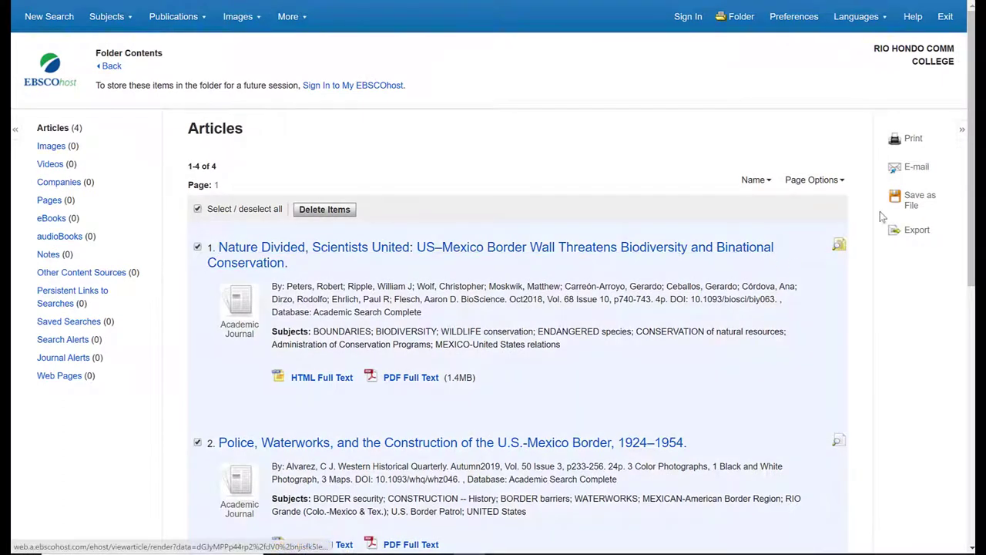
Start an e-mail of the four selected folder articles using MLA citation format.
{"action": "left_click", "coordinate": [920, 176]}
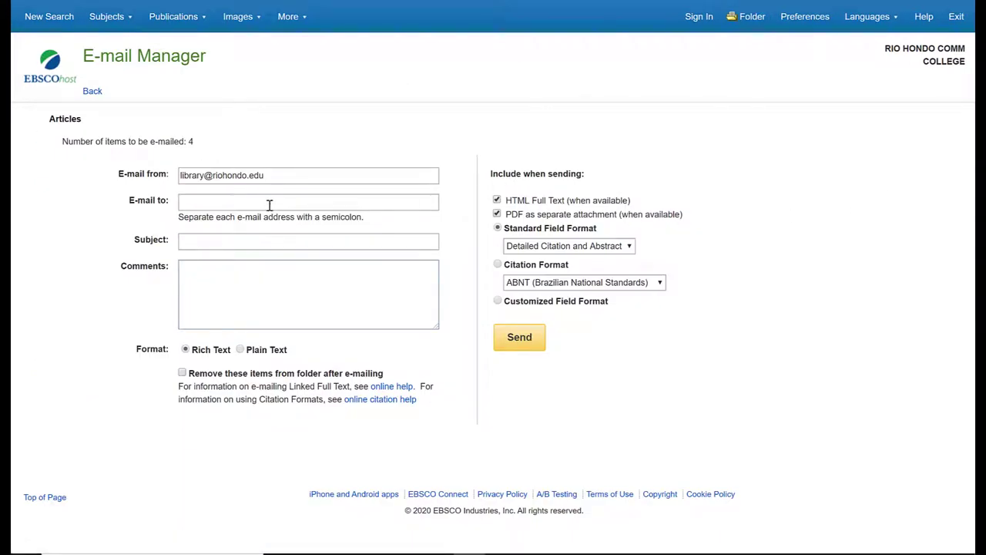
{"action": "left_click", "coordinate": [270, 205]}
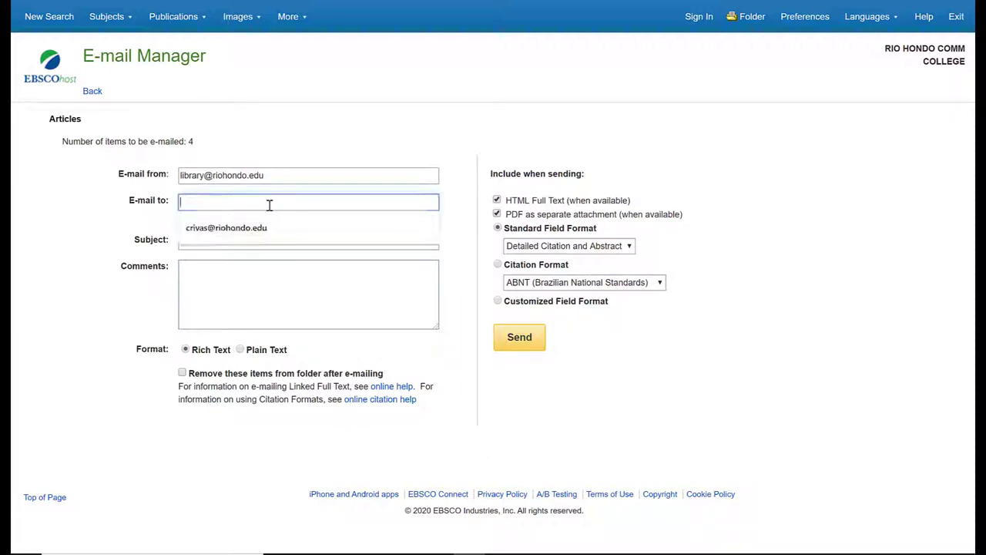
{"action": "left_click", "coordinate": [157, 230]}
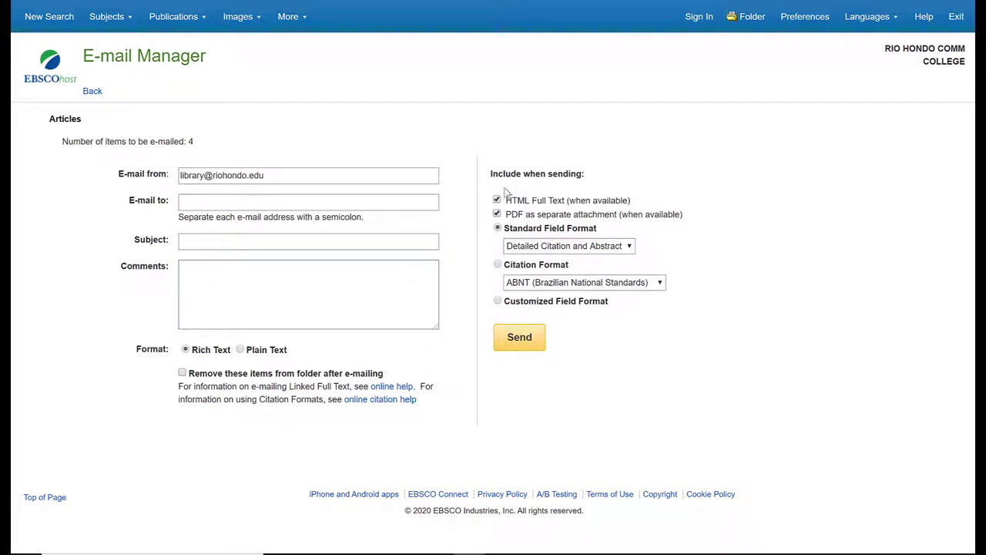
{"action": "left_click", "coordinate": [497, 267]}
{"action": "left_click", "coordinate": [531, 285]}
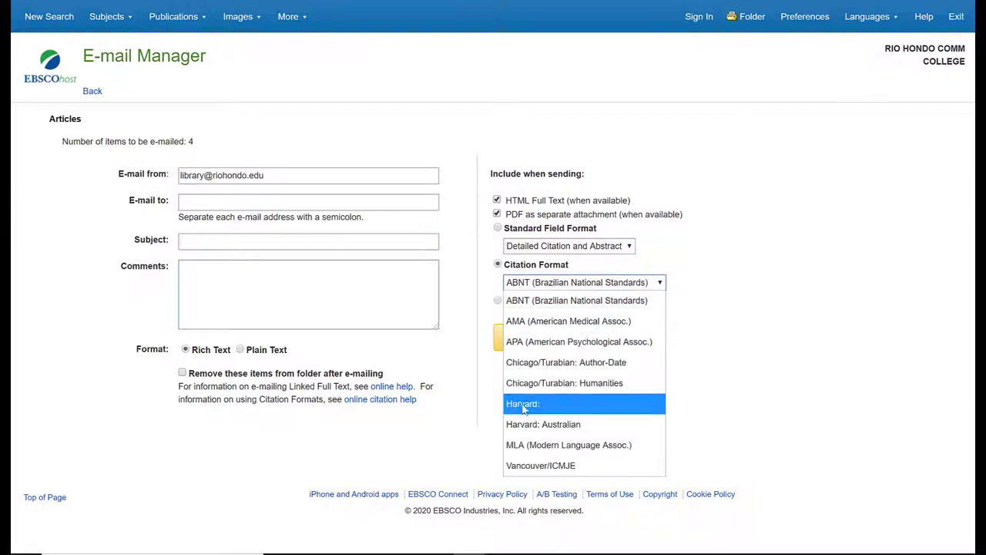
{"action": "left_click", "coordinate": [529, 444]}
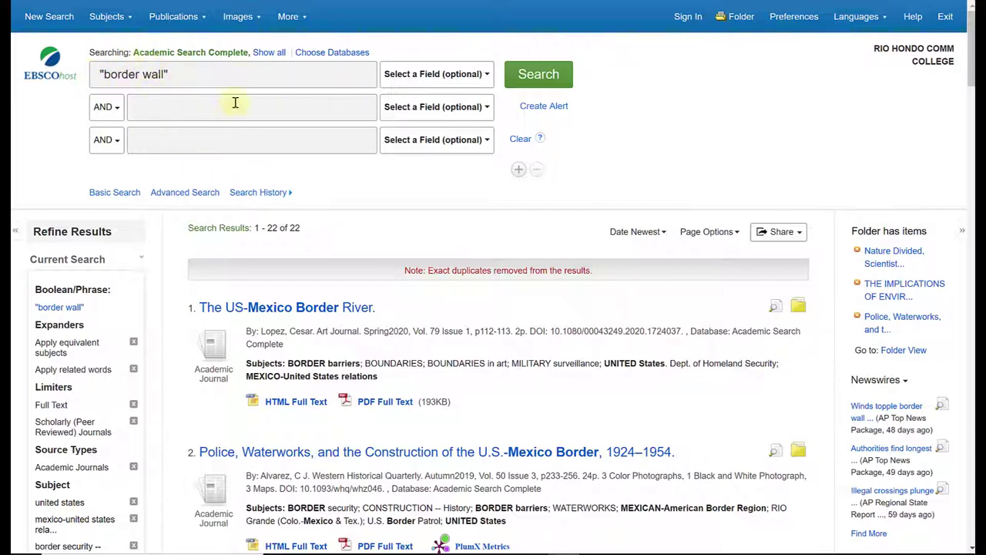
Remove all refinements from the 'border wall' search.
{"action": "scroll", "coordinate": [157, 173], "scroll_direction": "down", "scroll_amount": 4}
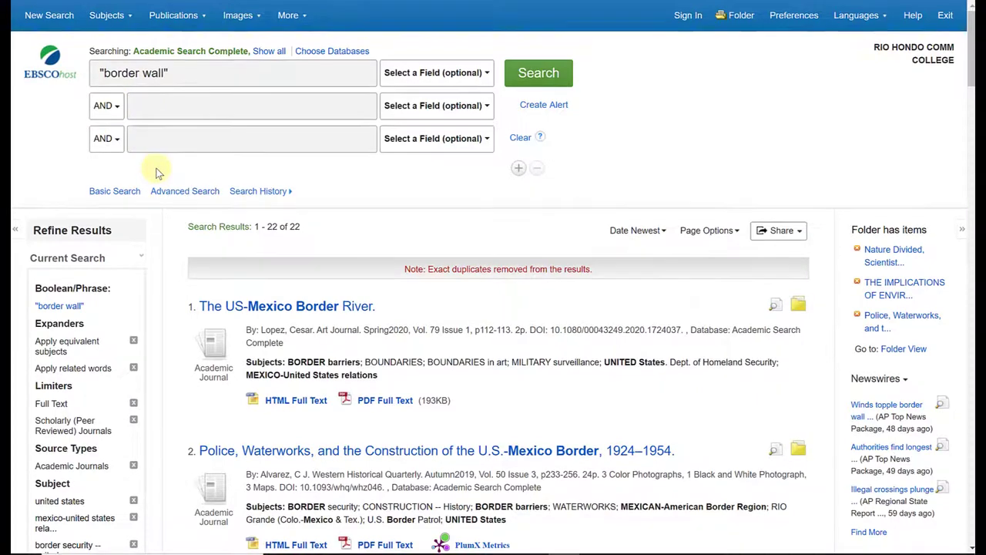
{"action": "scroll", "coordinate": [156, 172], "scroll_direction": "down", "scroll_amount": 3}
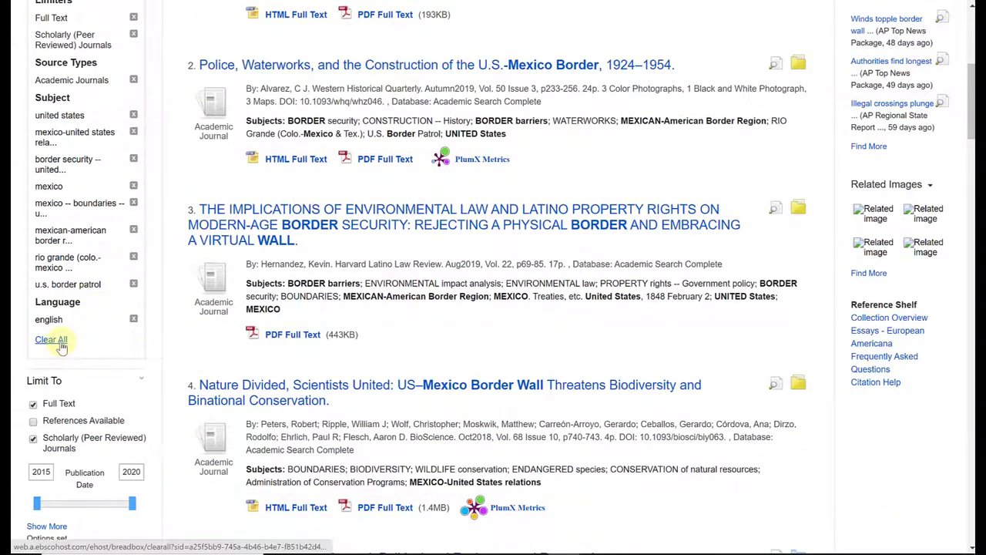
{"action": "left_click", "coordinate": [58, 342]}
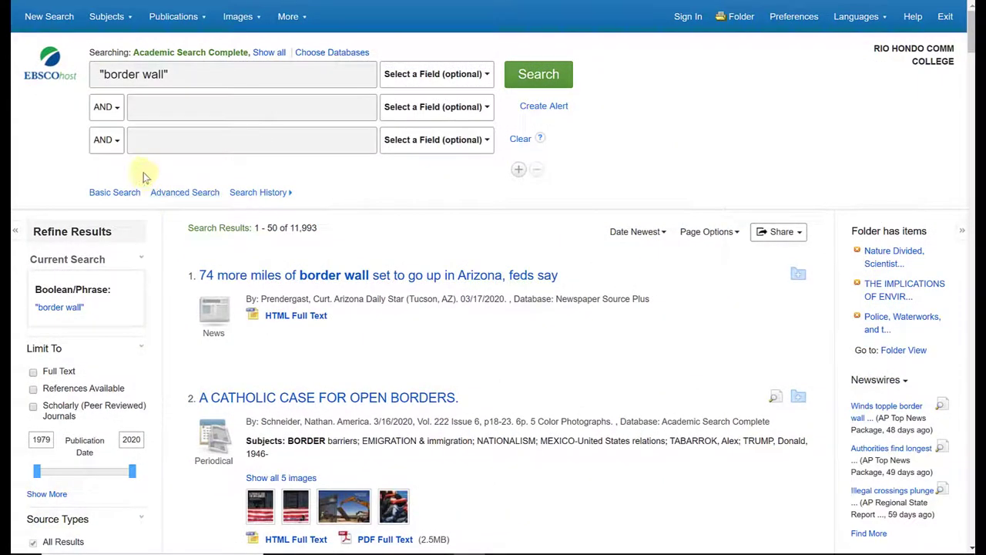
Replace the query with 'u.s. mexico border wall' and run the search.
{"action": "triple_click", "coordinate": [193, 74]}
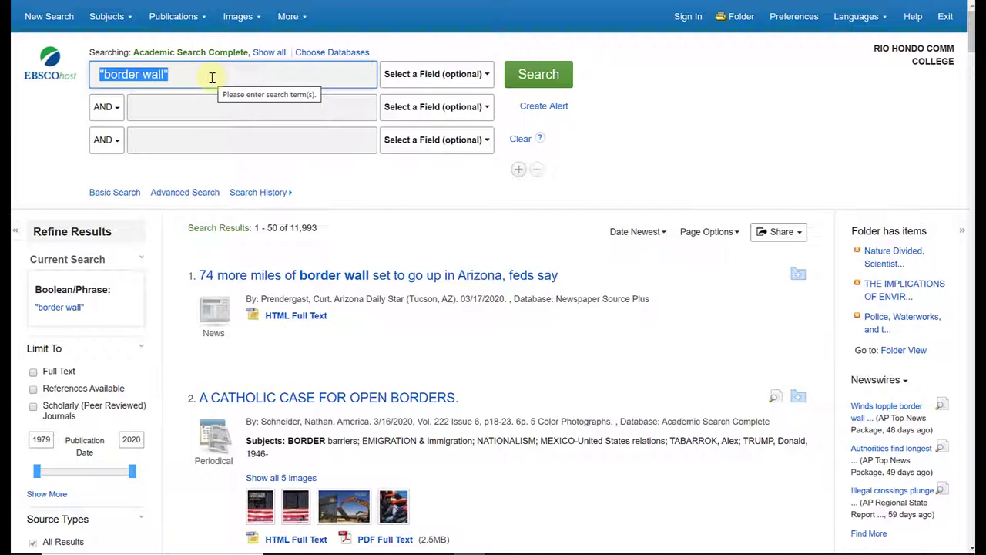
{"action": "type", "text": "U.S. "}
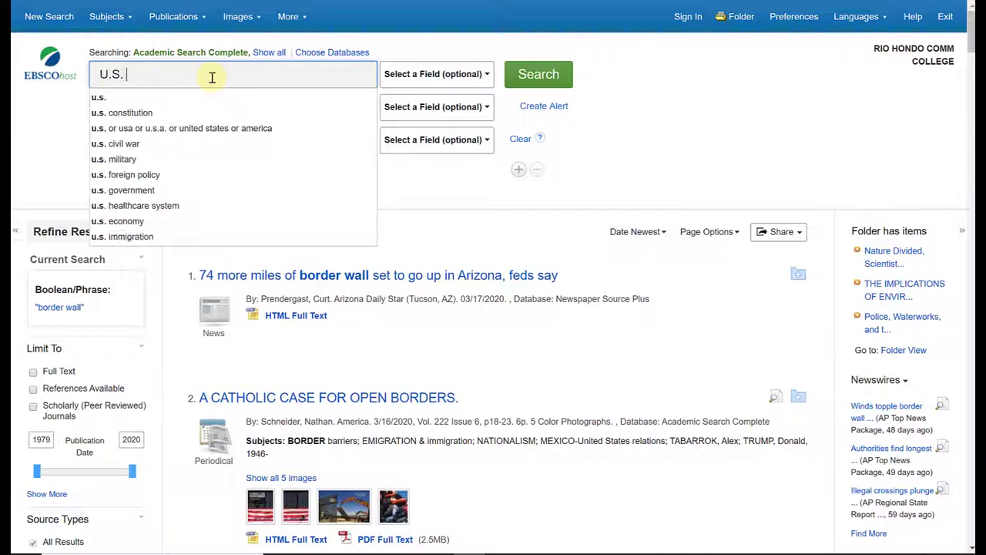
{"action": "type", "text": "Mexico"}
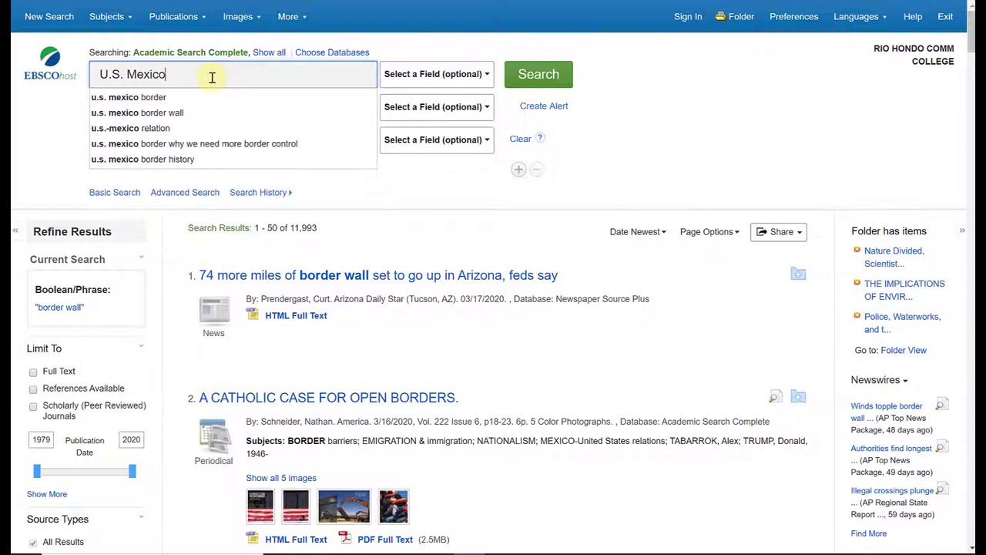
{"action": "type", "text": " border wall"}
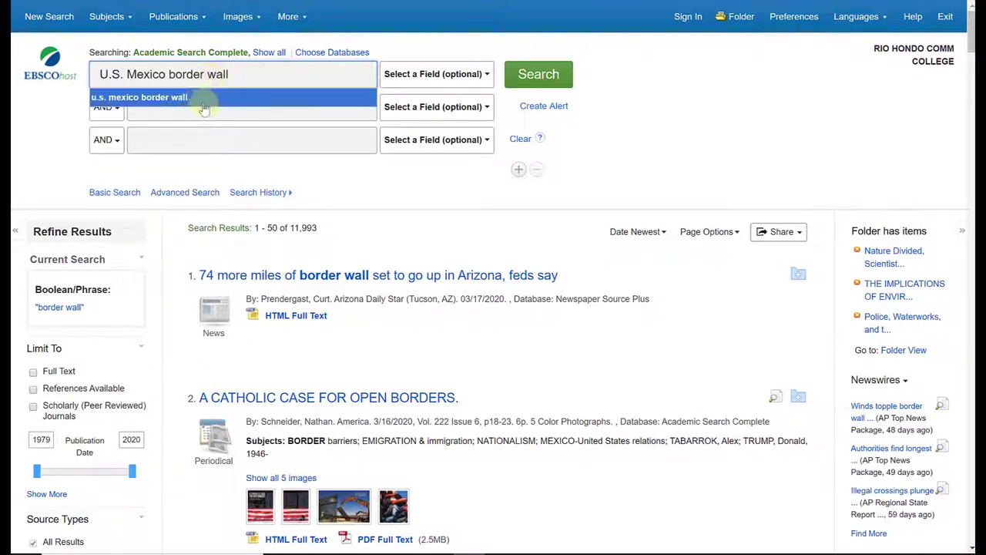
{"action": "left_click", "coordinate": [148, 102]}
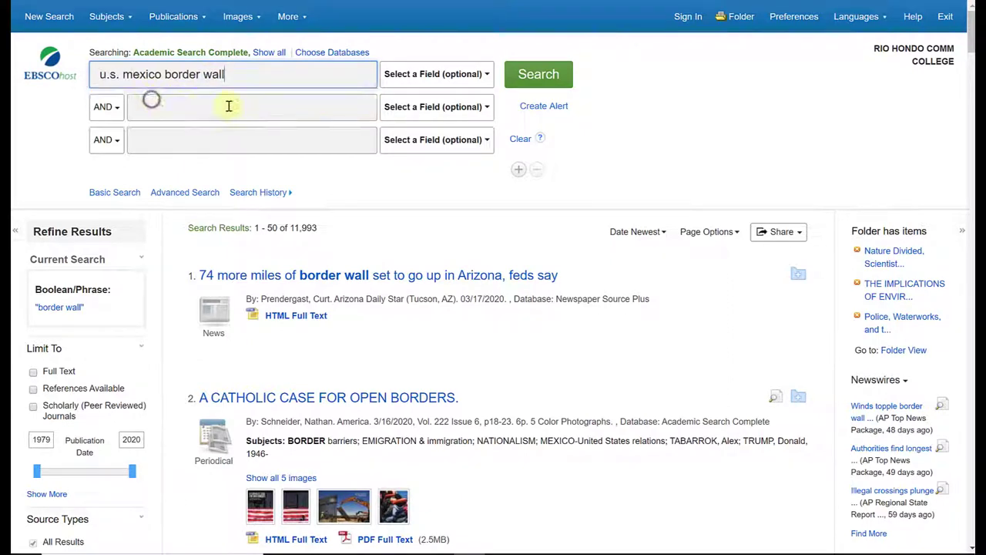
{"action": "left_click", "coordinate": [546, 75]}
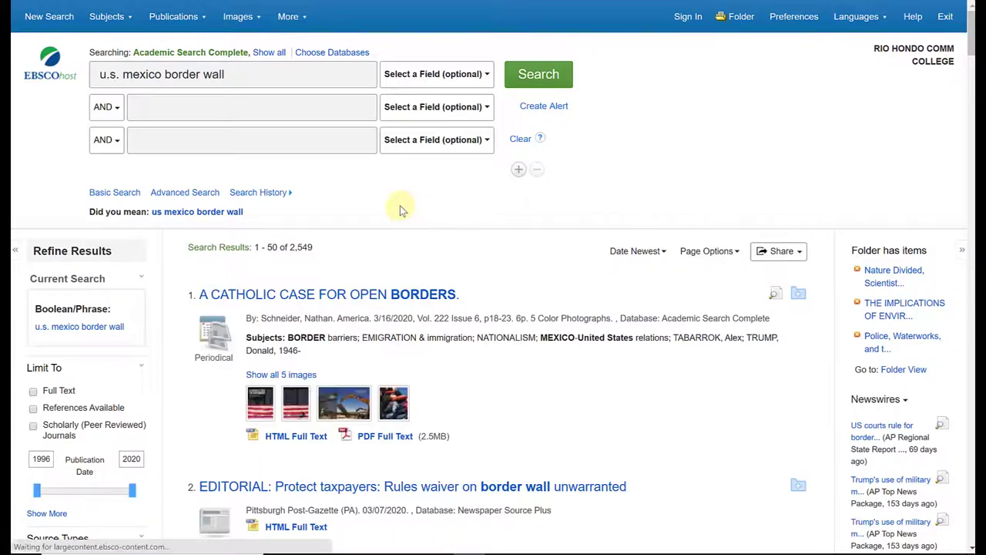
{"action": "scroll", "coordinate": [400, 201], "scroll_direction": "down", "scroll_amount": 1}
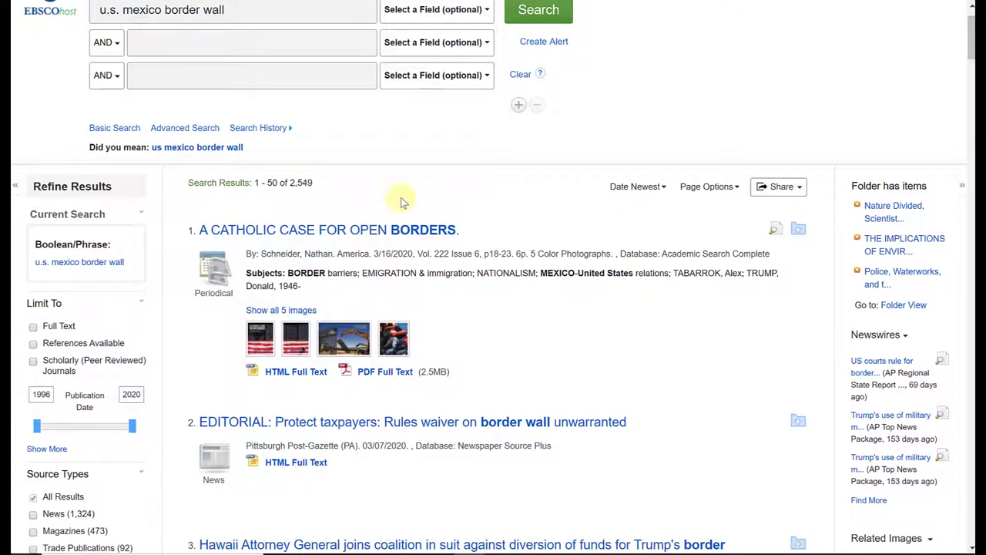
{"action": "scroll", "coordinate": [378, 180], "scroll_direction": "down", "scroll_amount": 1}
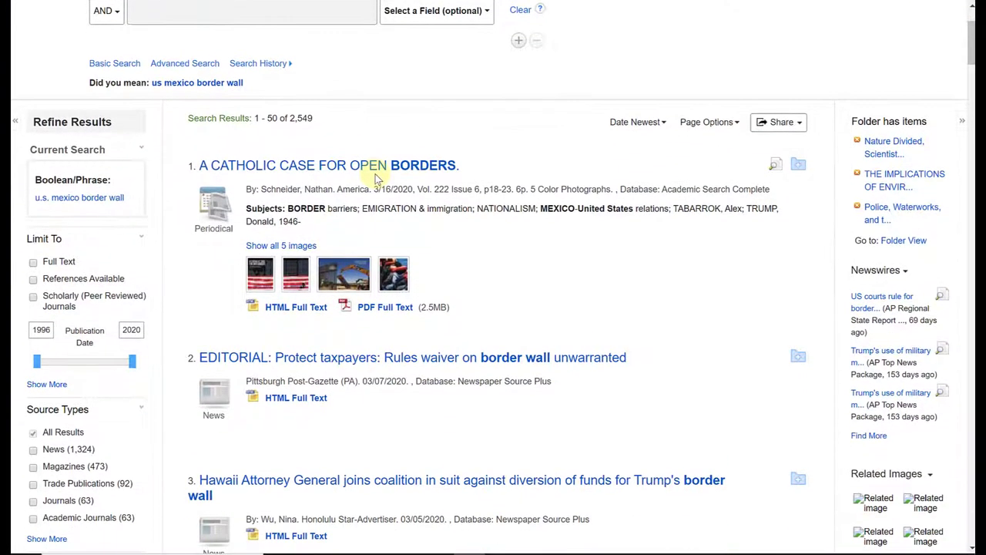
{"action": "scroll", "coordinate": [378, 177], "scroll_direction": "up", "scroll_amount": 1}
{"action": "scroll", "coordinate": [323, 234], "scroll_direction": "up", "scroll_amount": 1}
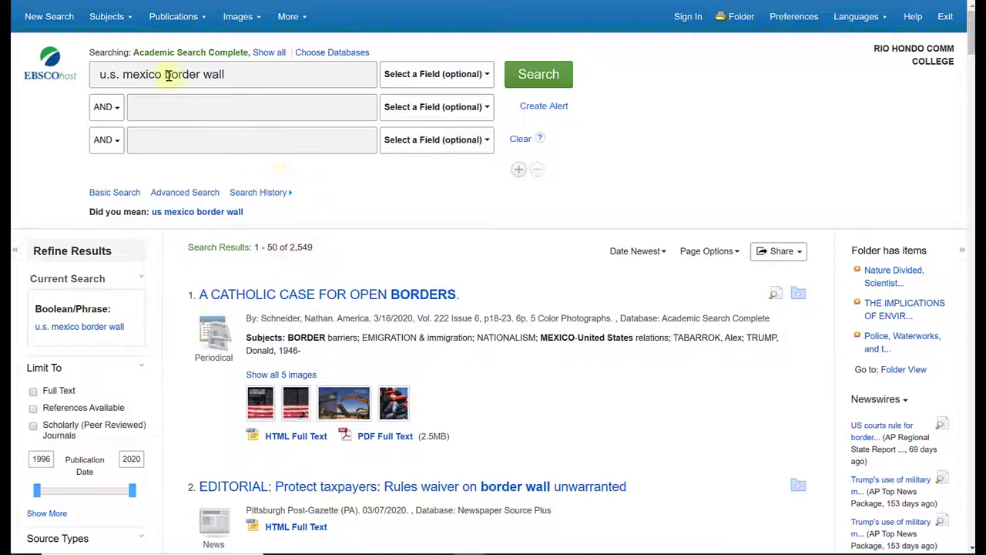
Cut the first search box down to the exact phrase "border wall" by removing 'u.s. mexico' and adding quotes.
{"action": "left_click_drag", "start_coordinate": [166, 74], "coordinate": [100, 74]}
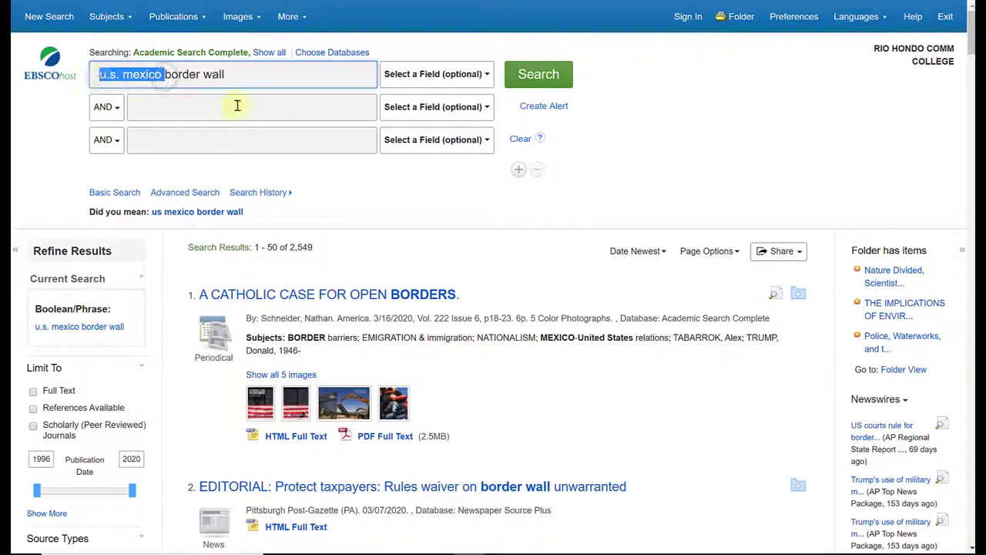
{"action": "key", "text": "BackSpace"}
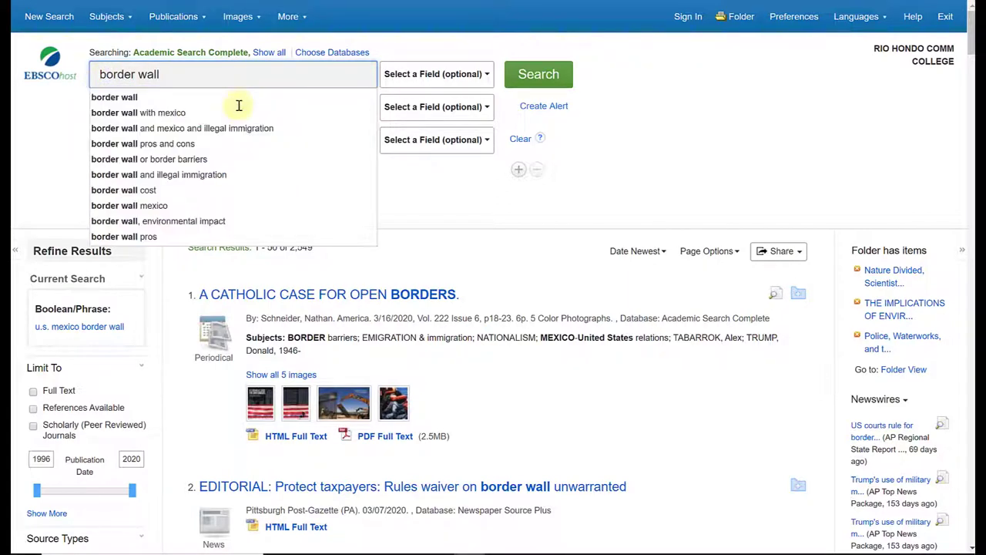
{"action": "type", "text": "\""}
{"action": "left_click", "coordinate": [250, 78]}
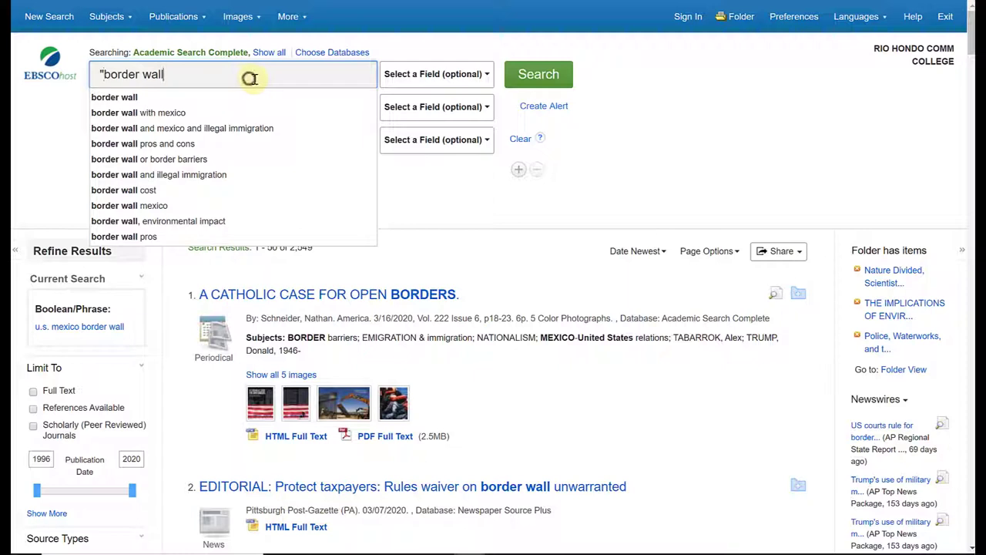
{"action": "type", "text": "\""}
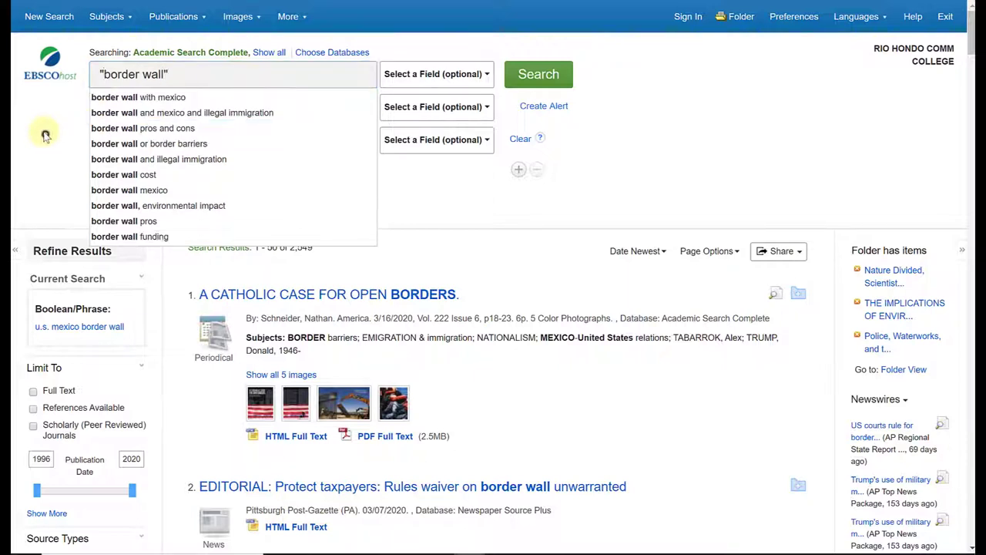
{"action": "left_click", "coordinate": [44, 132]}
Add United states and Mexico as the second and third AND terms and run the search.
{"action": "left_click", "coordinate": [159, 107]}
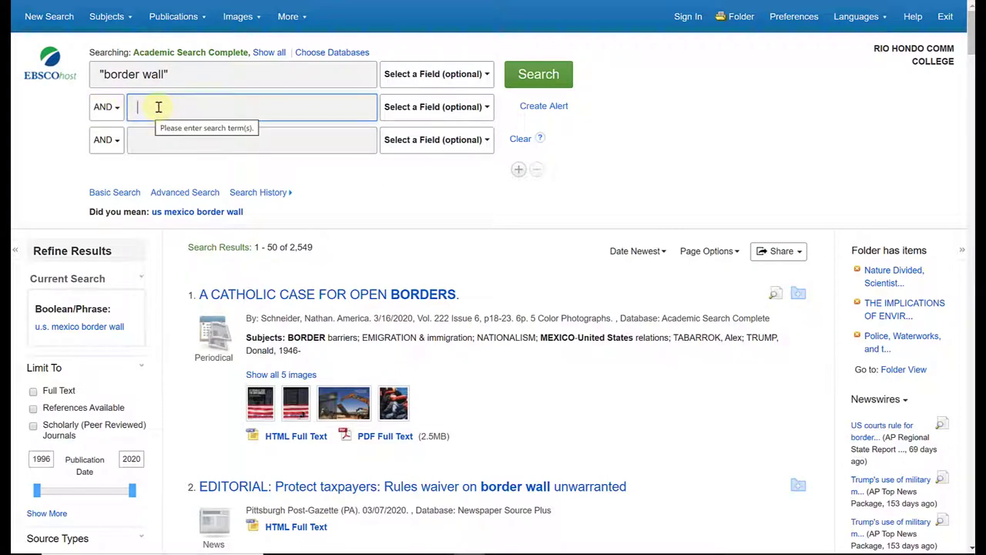
{"action": "type", "text": "United"}
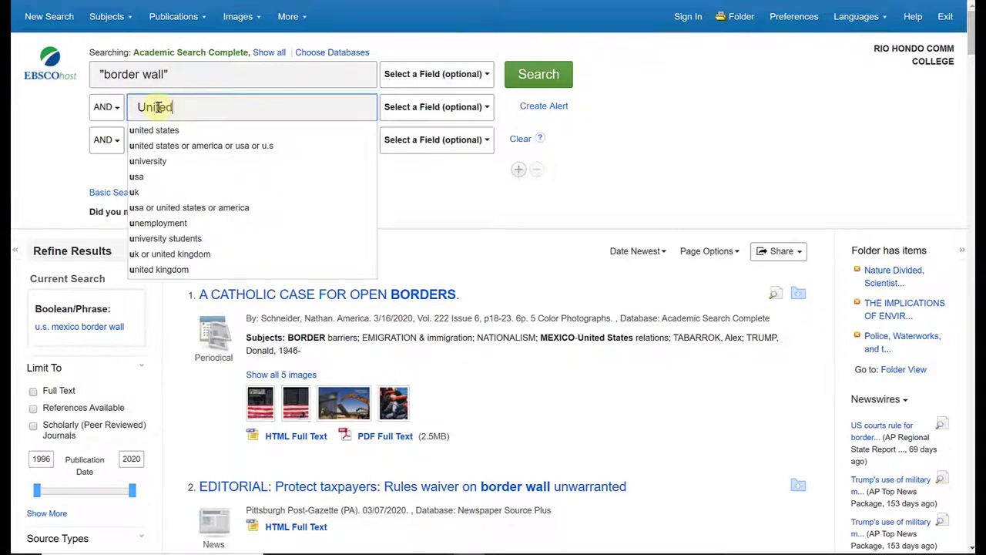
{"action": "type", "text": " states"}
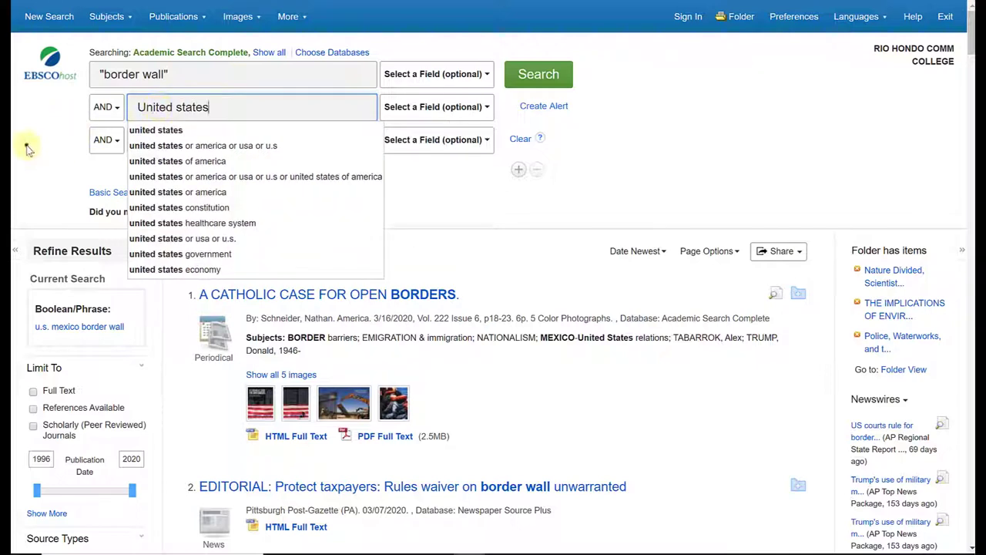
{"action": "left_click", "coordinate": [27, 146]}
{"action": "left_click", "coordinate": [138, 144]}
{"action": "type", "text": "Mexico"}
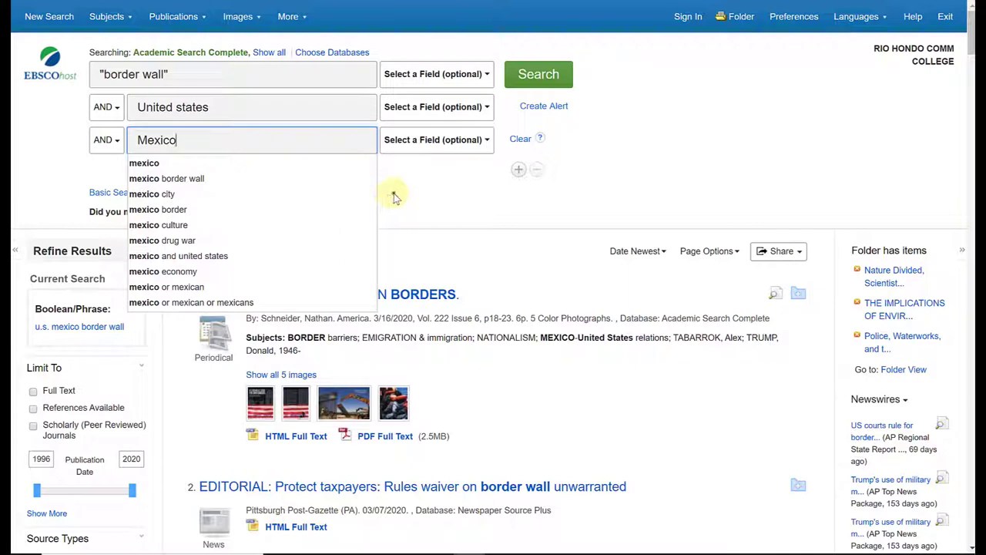
{"action": "left_click", "coordinate": [393, 196]}
{"action": "left_click", "coordinate": [528, 82]}
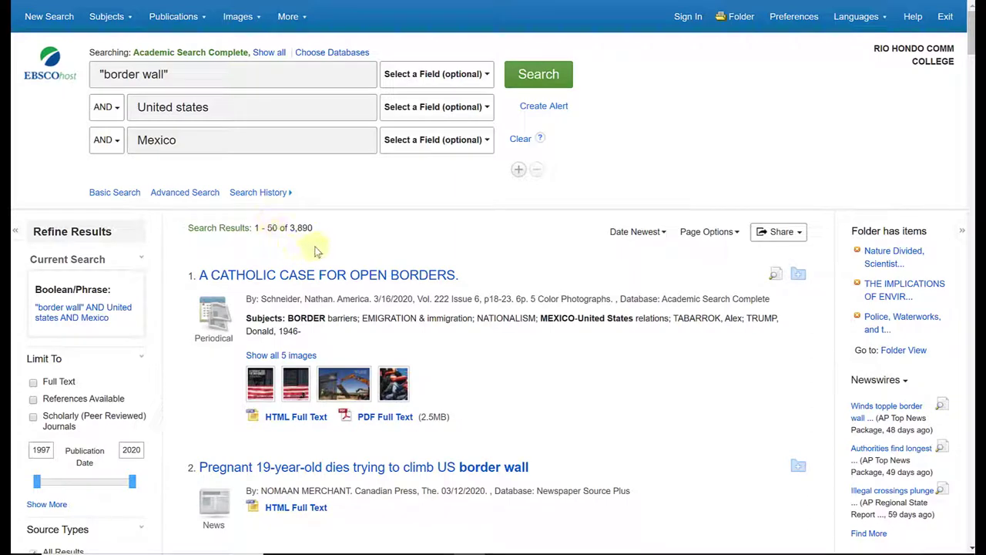
Review the results, then replace 'border' with trump's to search "trump's wall" AND United states AND Mexico.
{"action": "scroll", "coordinate": [371, 239], "scroll_direction": "down", "scroll_amount": 1}
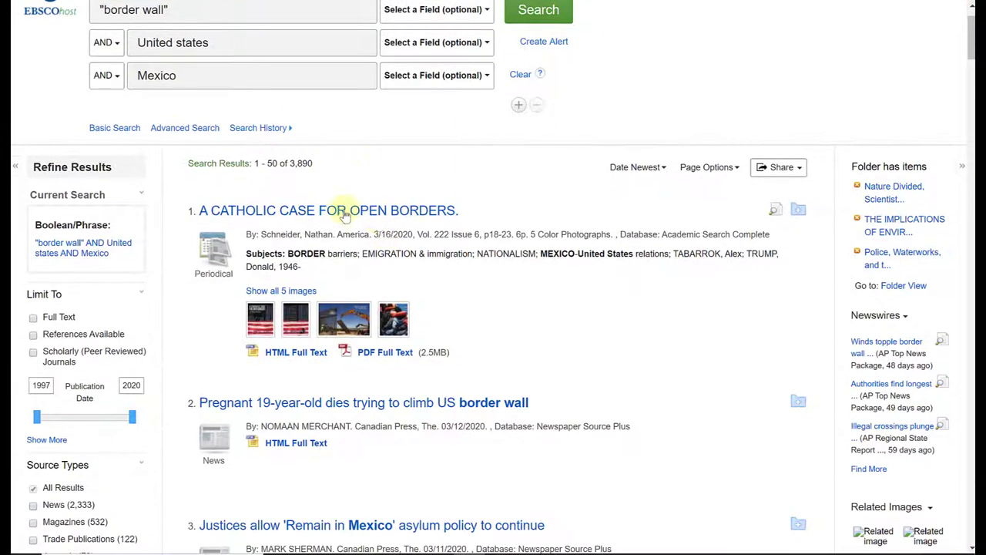
{"action": "scroll", "coordinate": [479, 259], "scroll_direction": "down", "scroll_amount": 3}
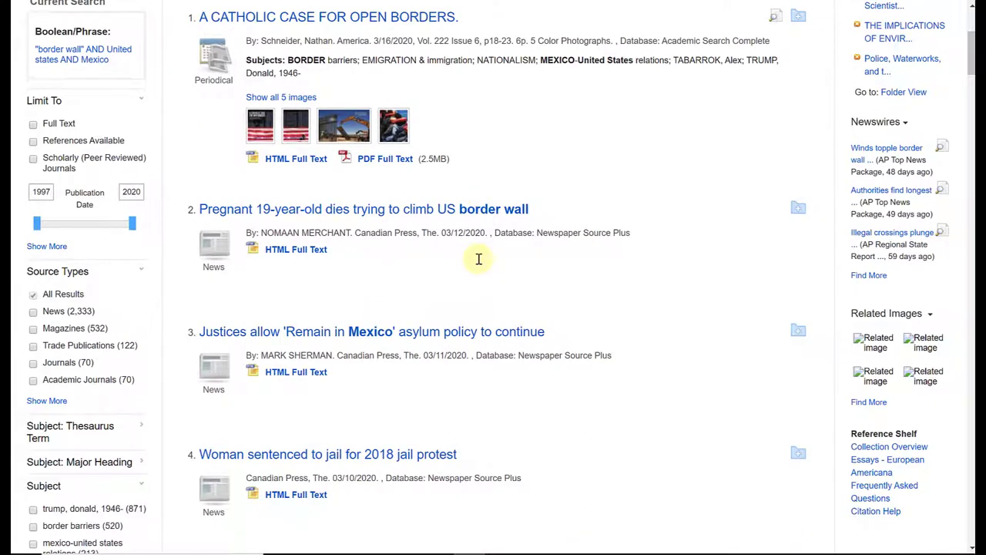
{"action": "scroll", "coordinate": [475, 258], "scroll_direction": "down", "scroll_amount": 1}
{"action": "scroll", "coordinate": [475, 257], "scroll_direction": "up", "scroll_amount": 5}
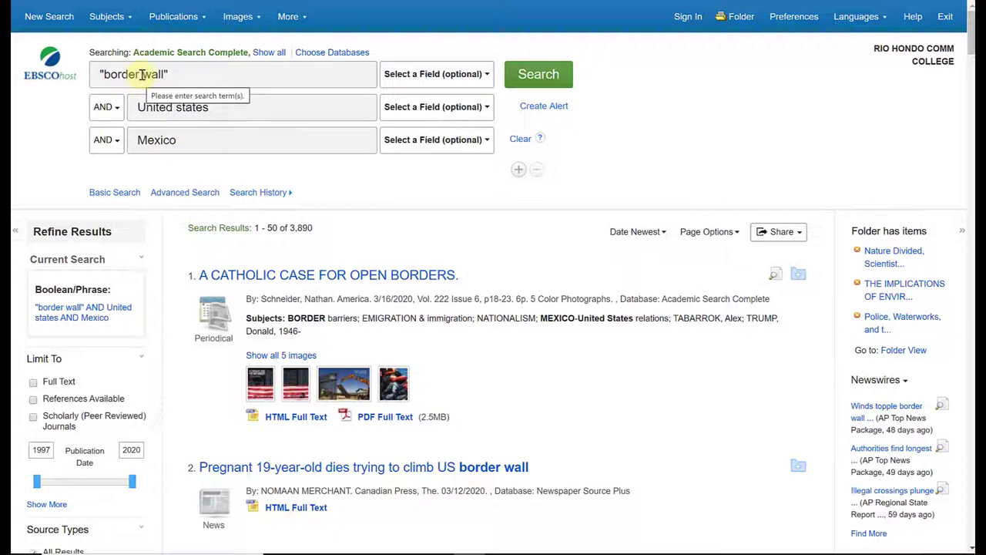
{"action": "left_click_drag", "start_coordinate": [141, 74], "coordinate": [103, 74]}
{"action": "type", "text": "tr"}
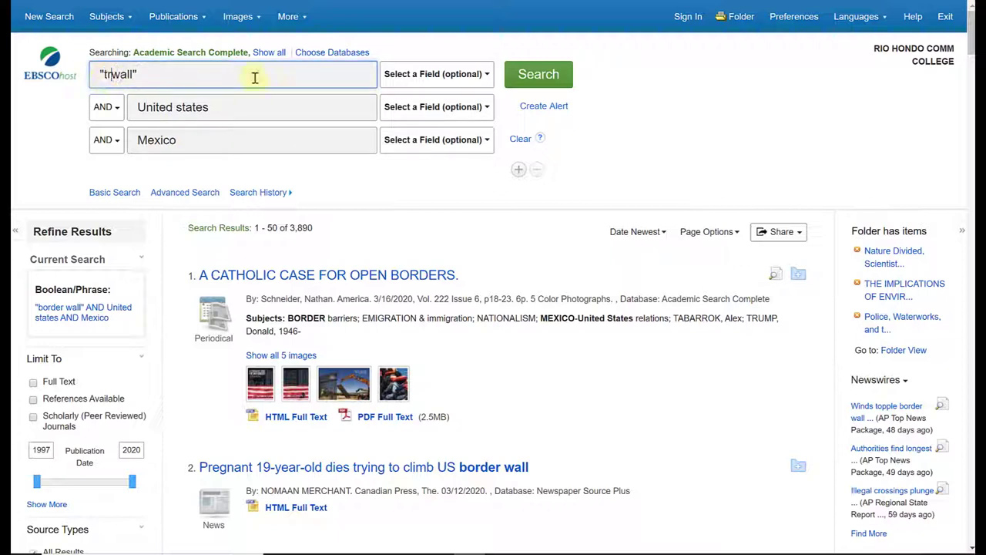
{"action": "type", "text": "ump"}
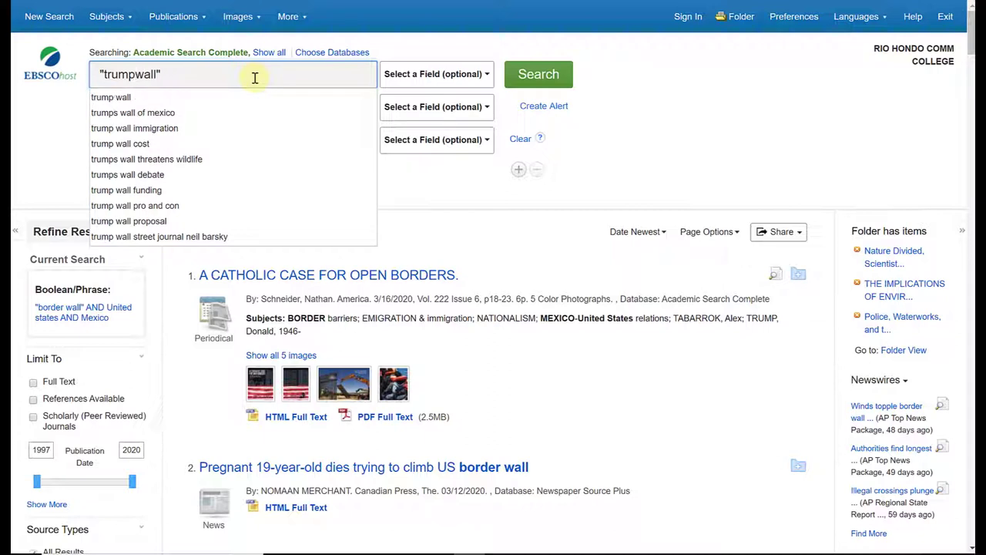
{"action": "type", "text": "'s"}
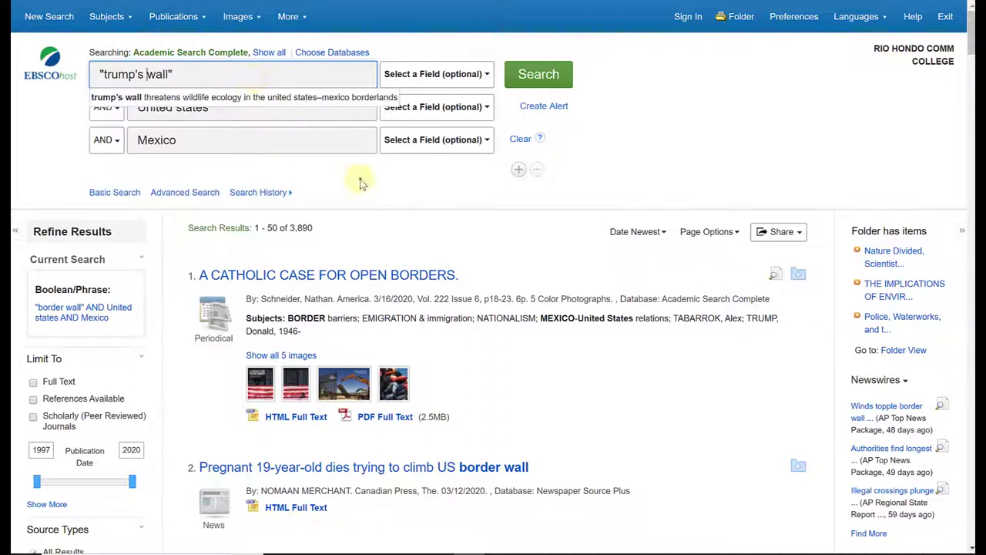
{"action": "left_click", "coordinate": [359, 179]}
{"action": "left_click", "coordinate": [543, 77]}
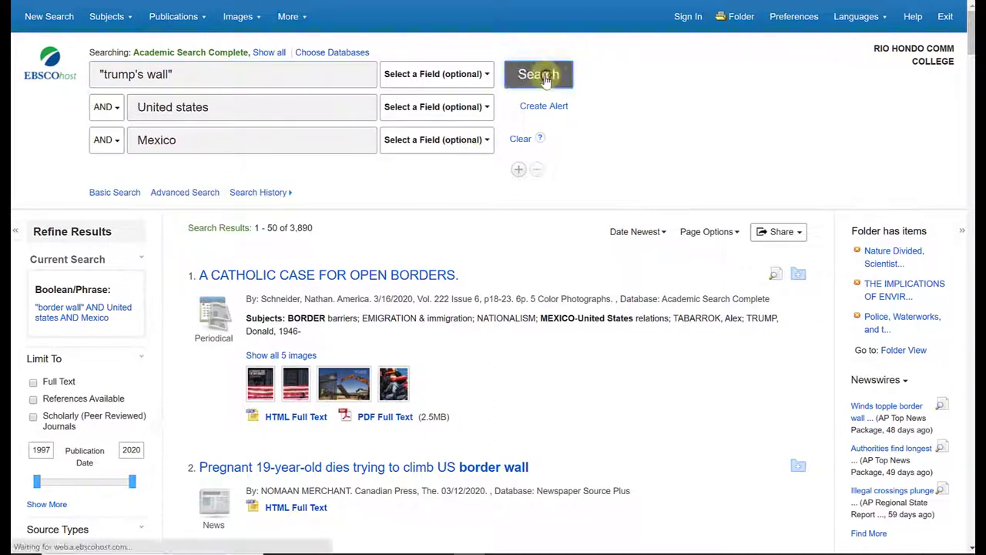